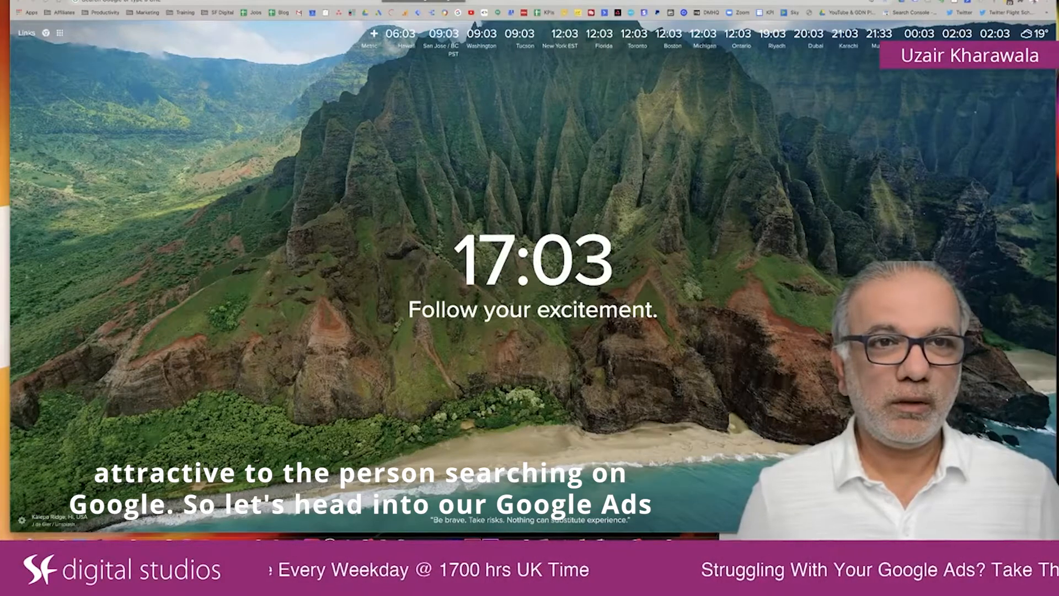
# Switch to Google Ads and start a new sitelink extension from the Extensions page
pyautogui.click(402, 0)
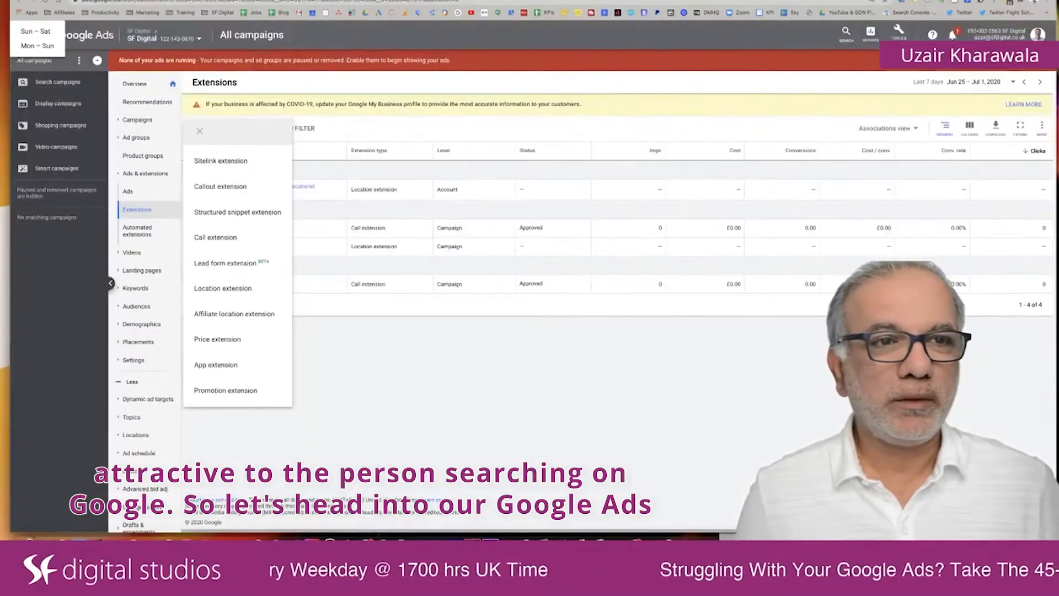
pyautogui.click(560, 138)
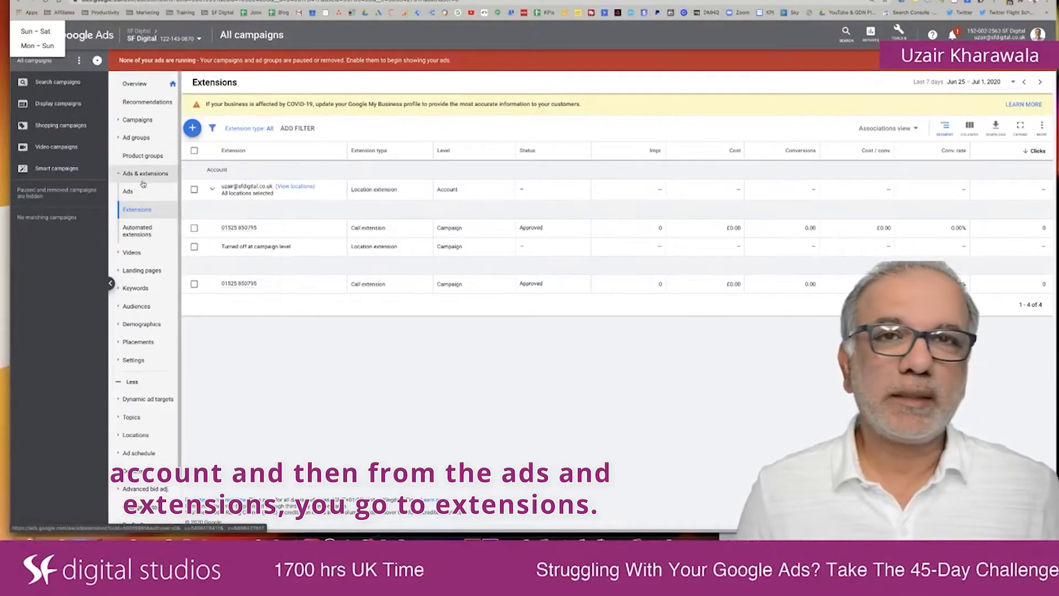
pyautogui.click(134, 214)
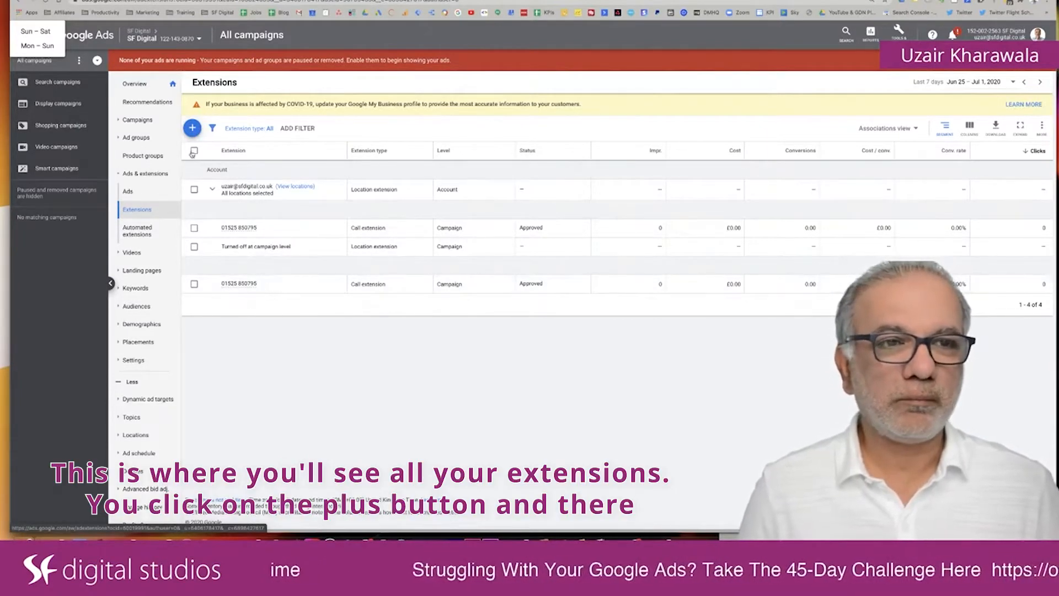
pyautogui.click(192, 128)
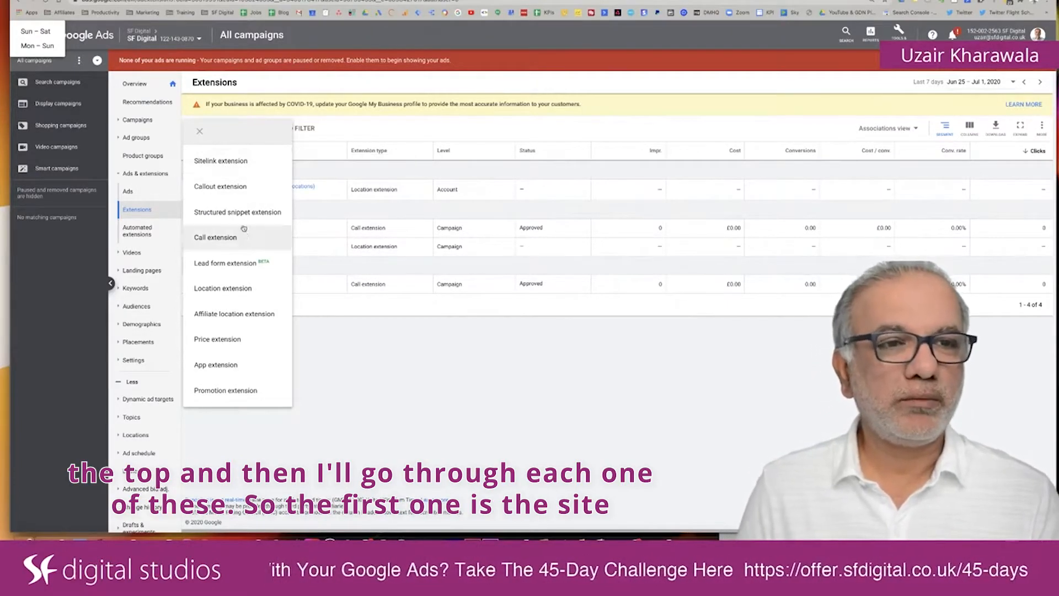
pyautogui.click(243, 168)
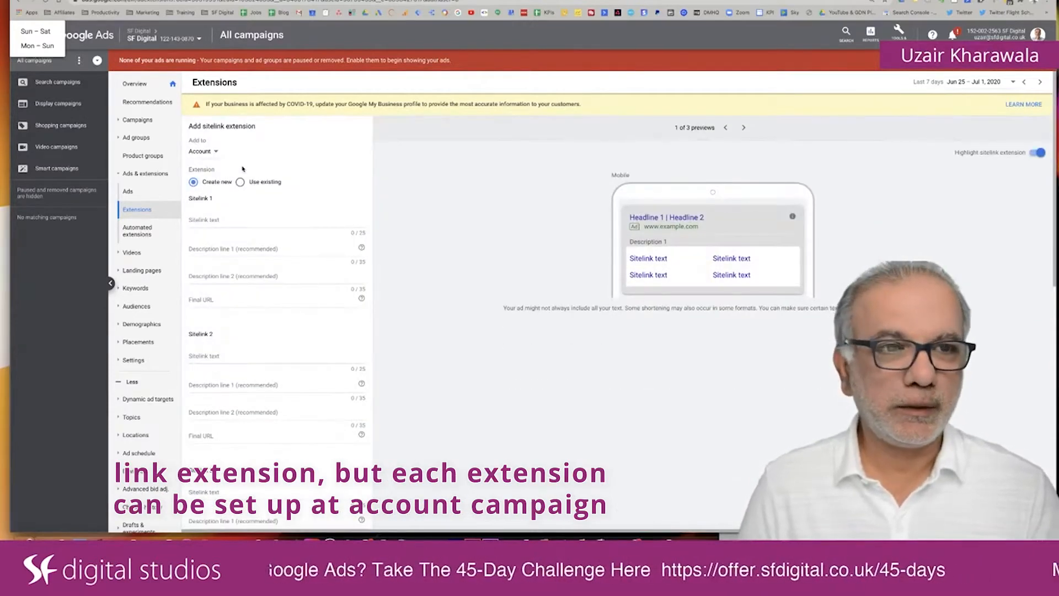
# Check which levels the sitelink extension can be added to, leaving the Account level selected
pyautogui.click(214, 154)
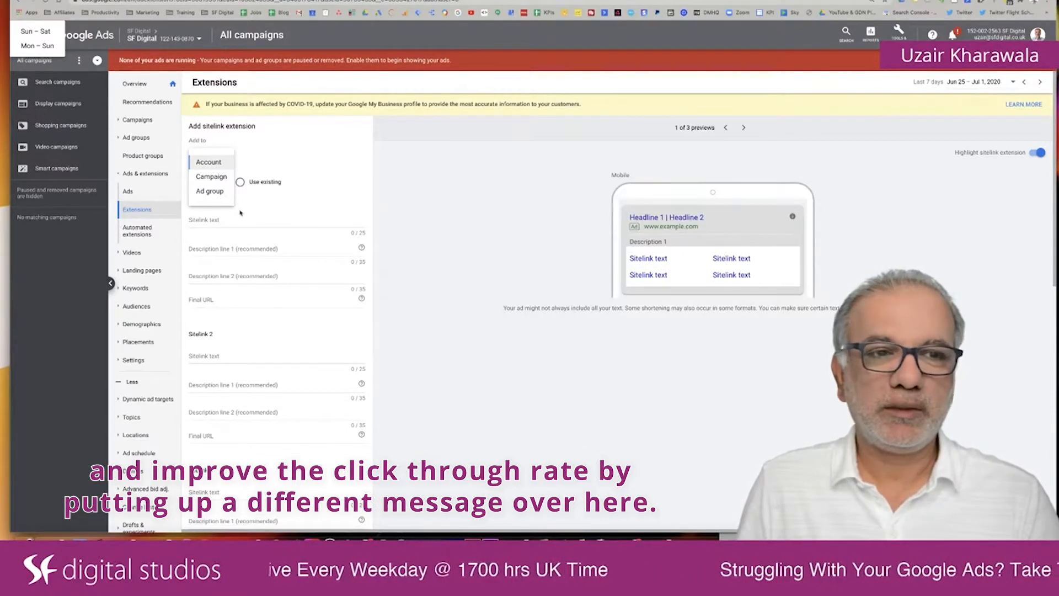
pyautogui.click(261, 207)
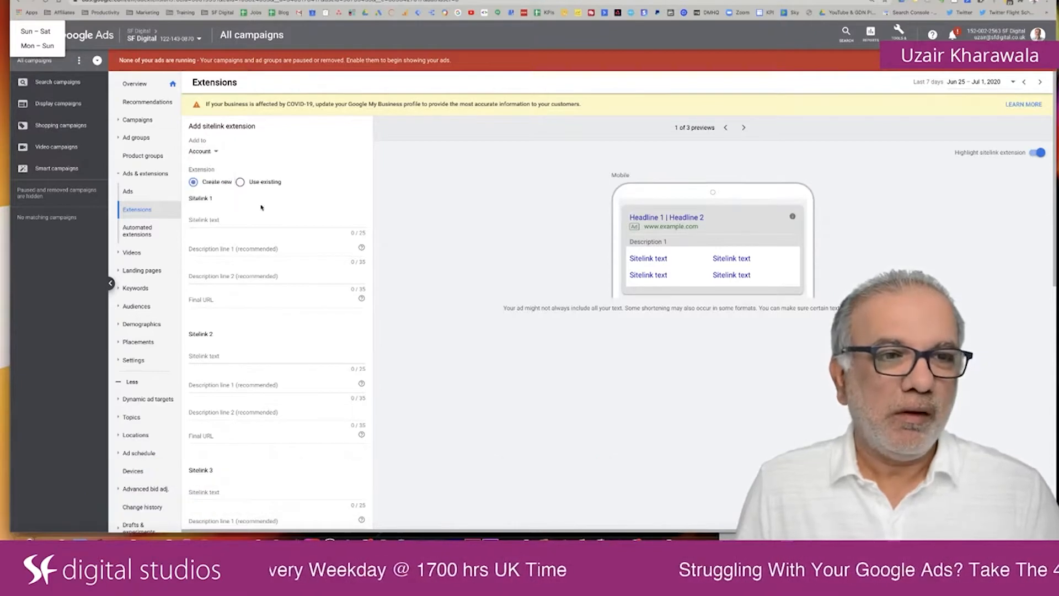
pyautogui.click(221, 220)
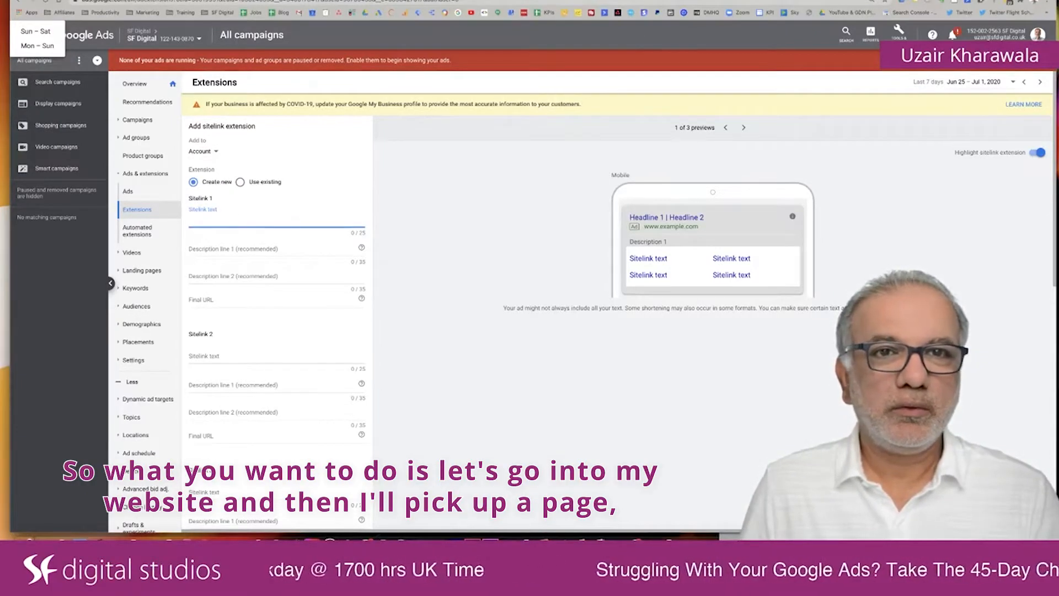
# Open sfdigital.co.uk in a new browser tab, copy the URL of its Google Adwords service page, and return to Google Ads
pyautogui.click(546, 0)
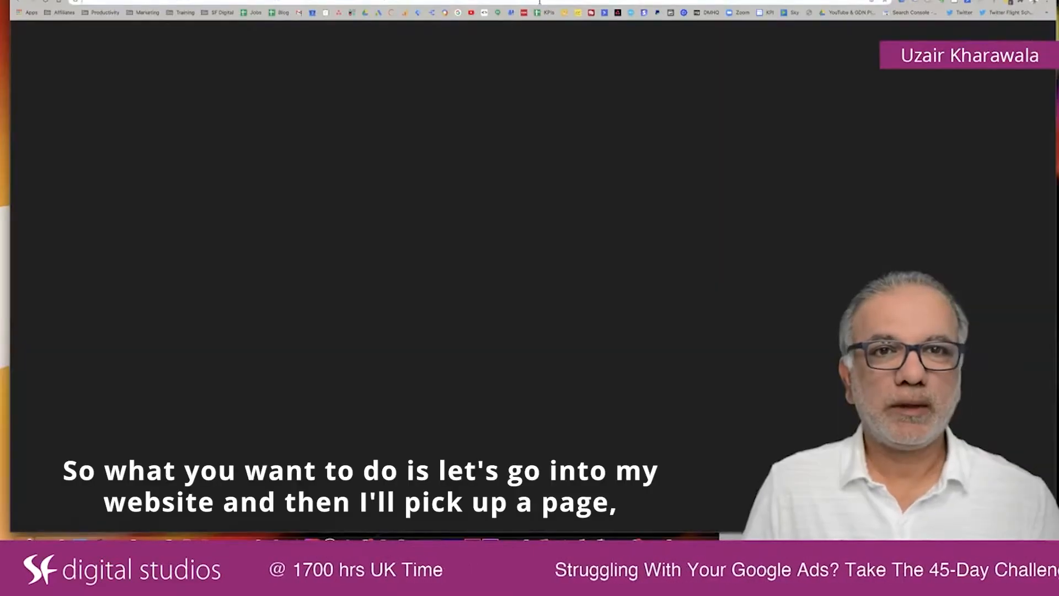
pyautogui.click(540, 2)
pyautogui.write('sfdigital.co.uk')
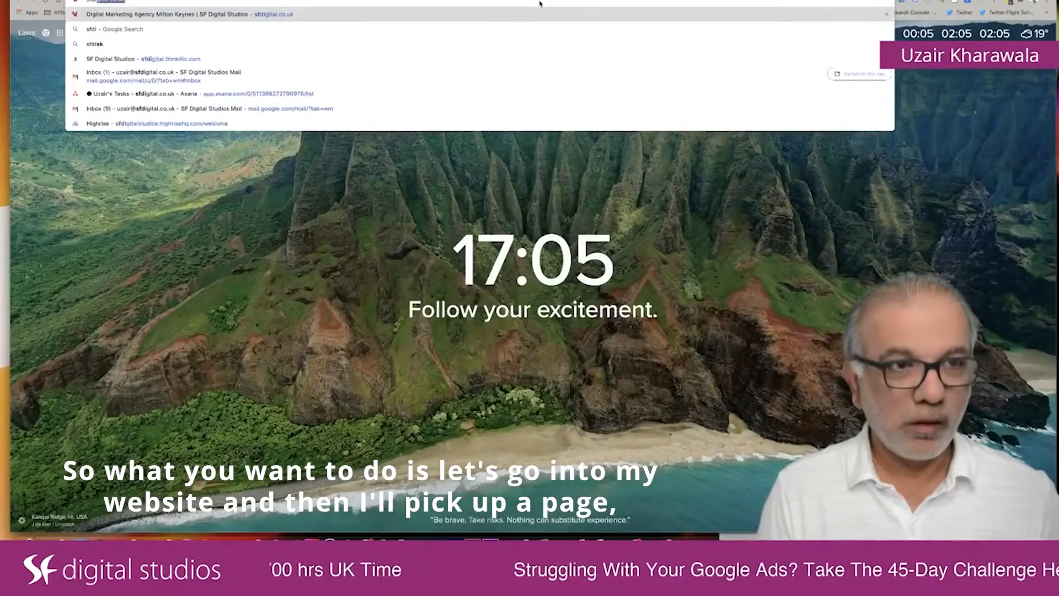
pyautogui.press('Return')
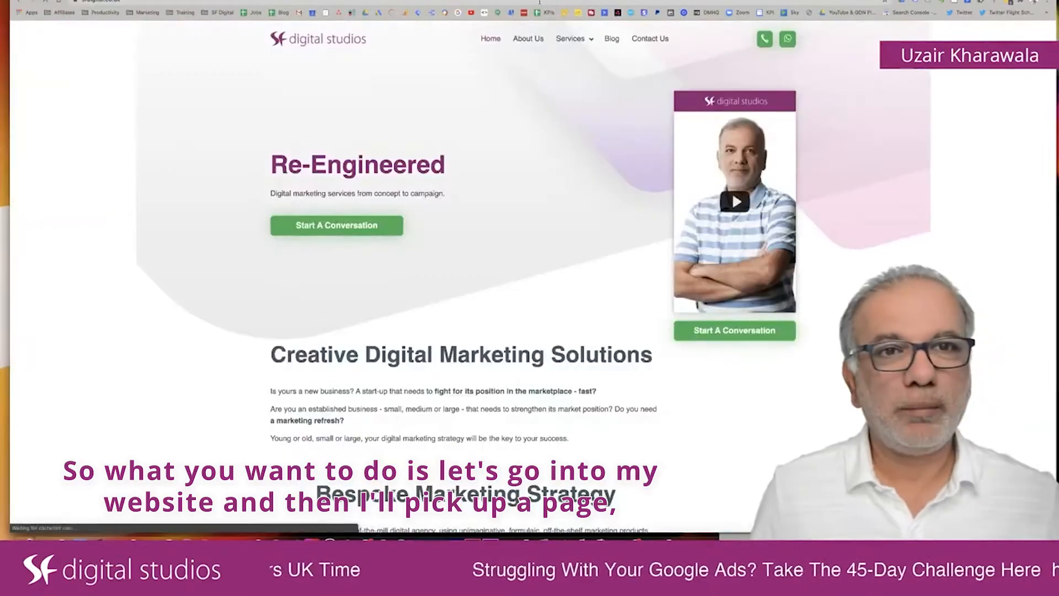
pyautogui.moveTo(571, 39)
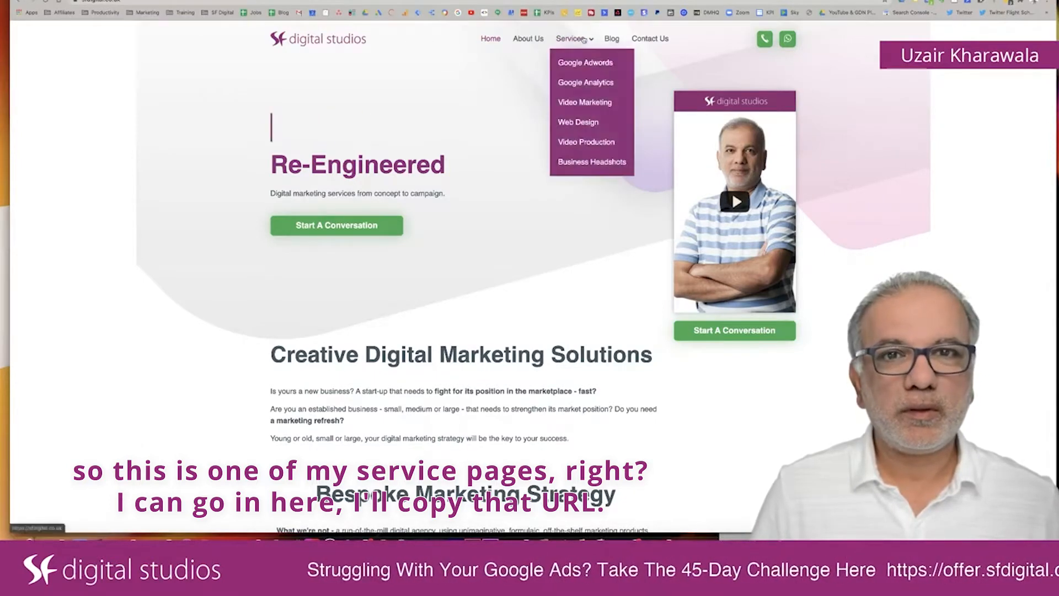
pyautogui.click(579, 63)
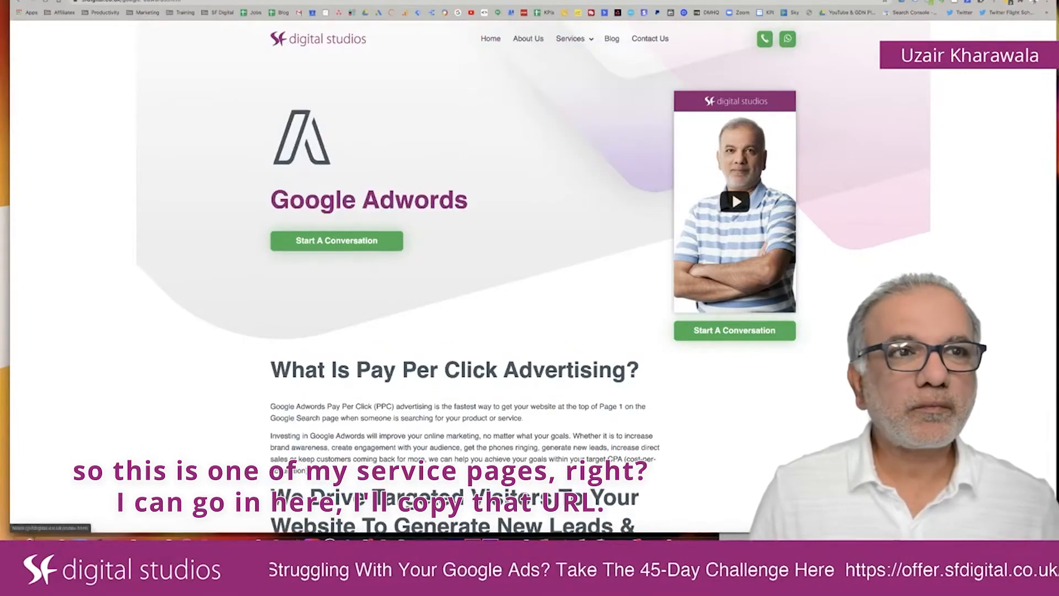
pyautogui.click(131, 1)
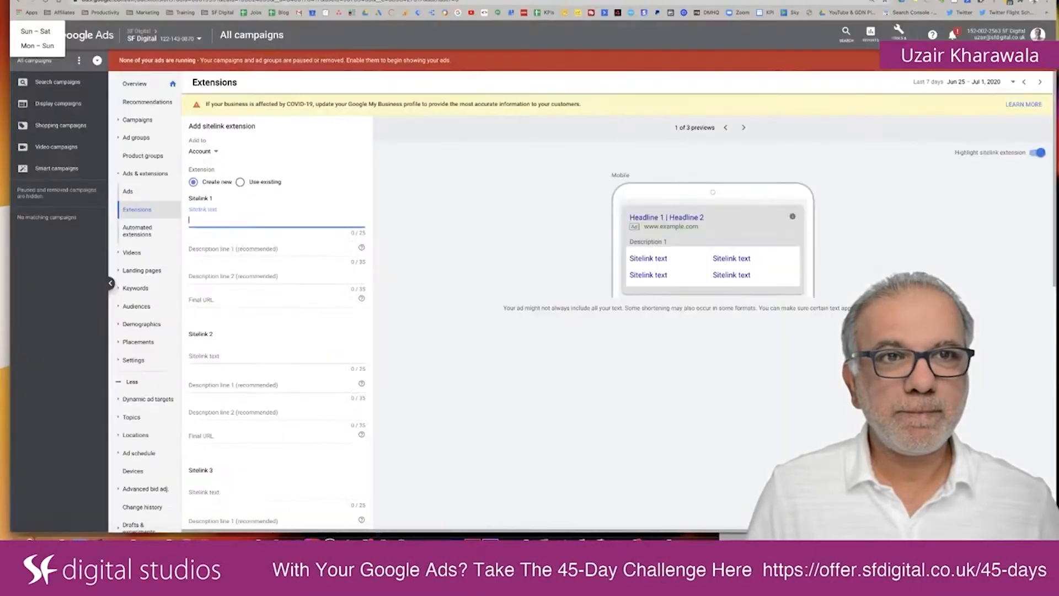
# Look at the desktop preview of the sitelink extension and return to the mobile preview
pyautogui.click(209, 300)
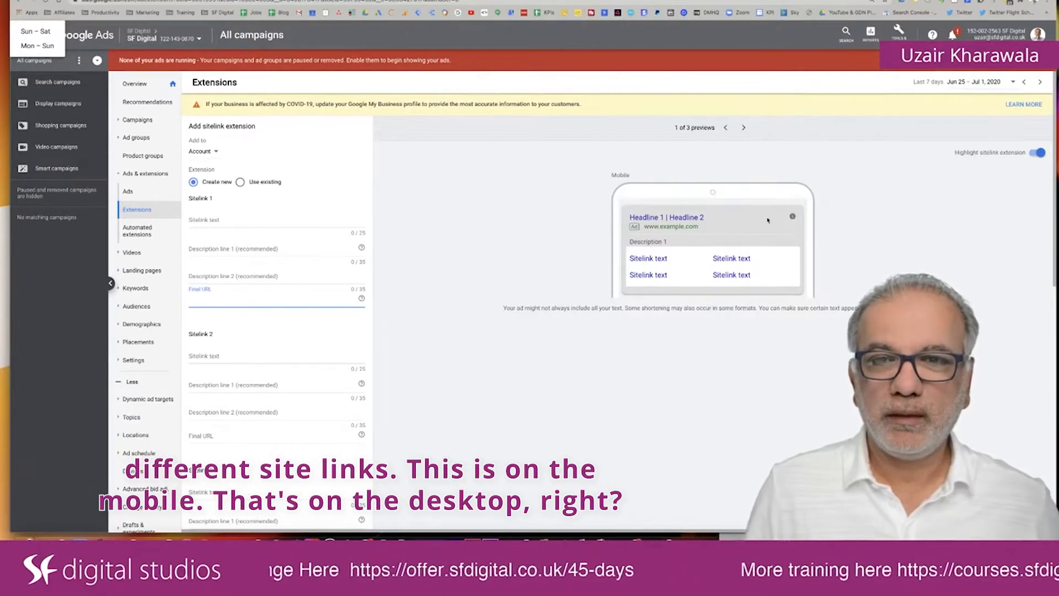
pyautogui.click(745, 128)
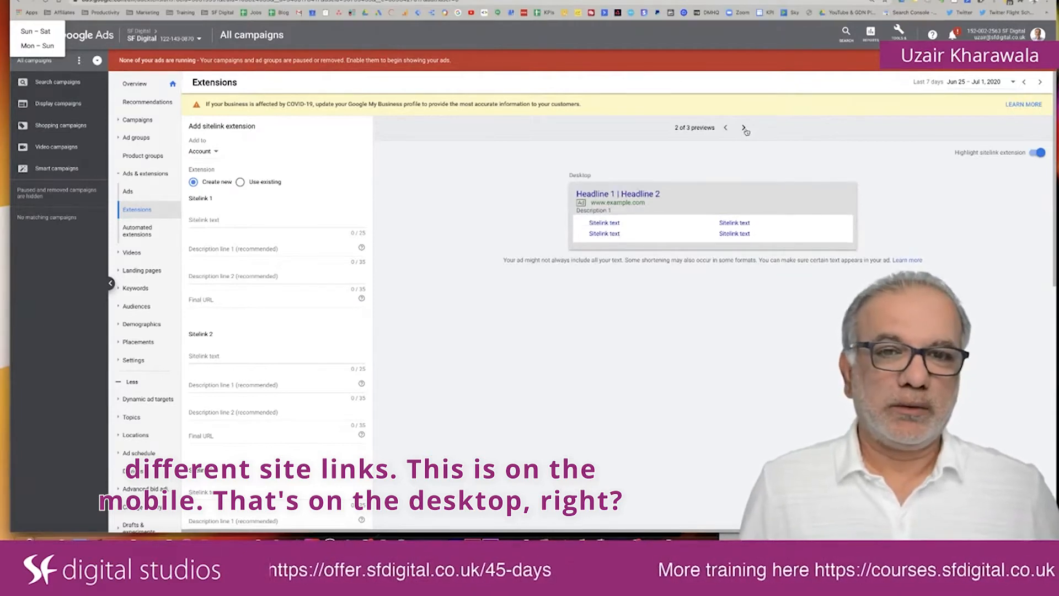
pyautogui.click(724, 128)
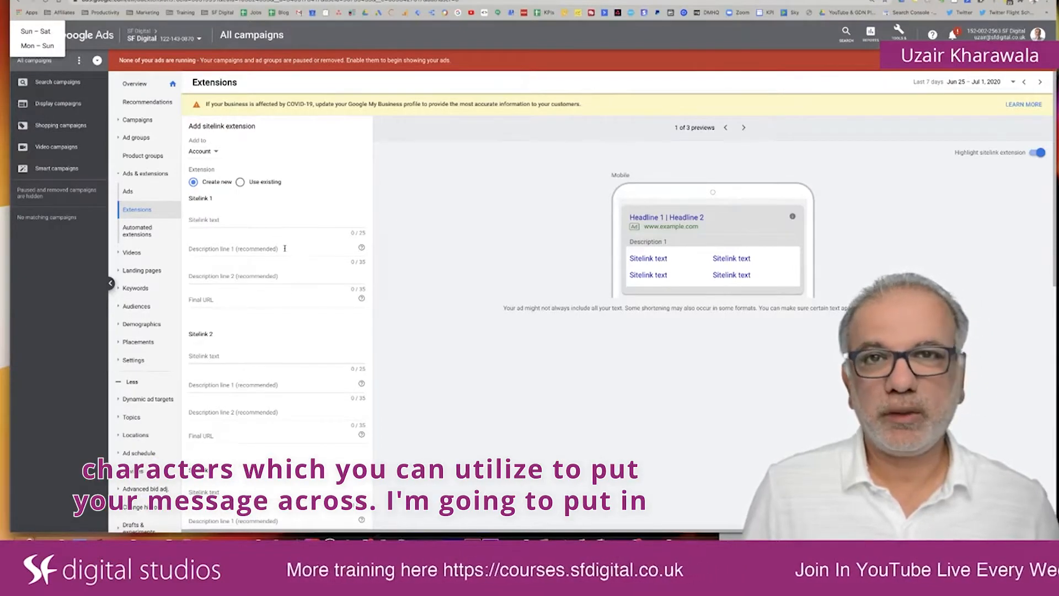
# Set the sitelink text of Sitelink 1 to "Google Ads"
pyautogui.click(273, 221)
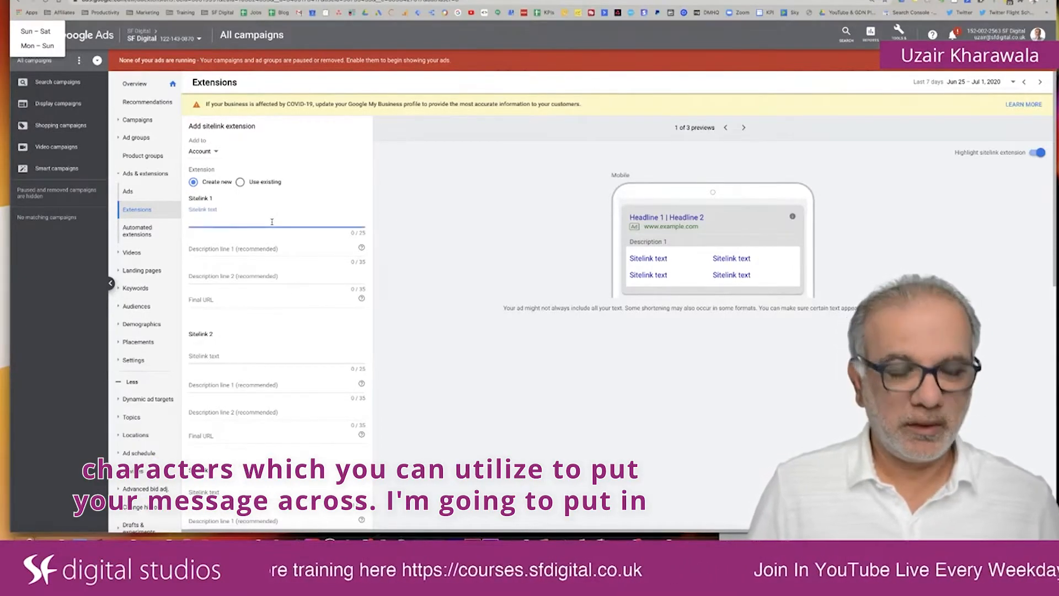
pyautogui.write('Google Ads')
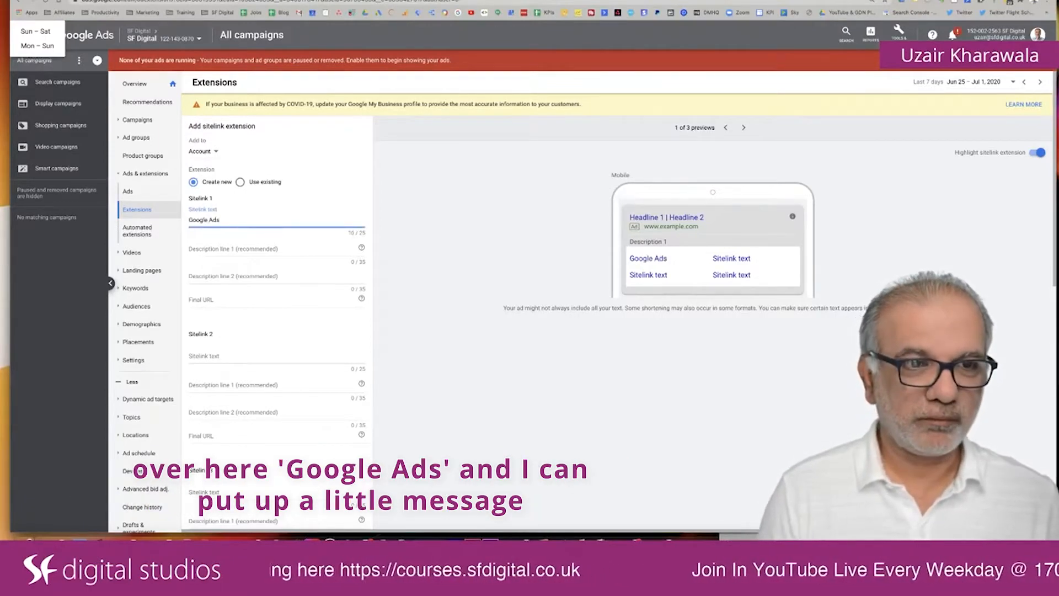
pyautogui.press('Tab')
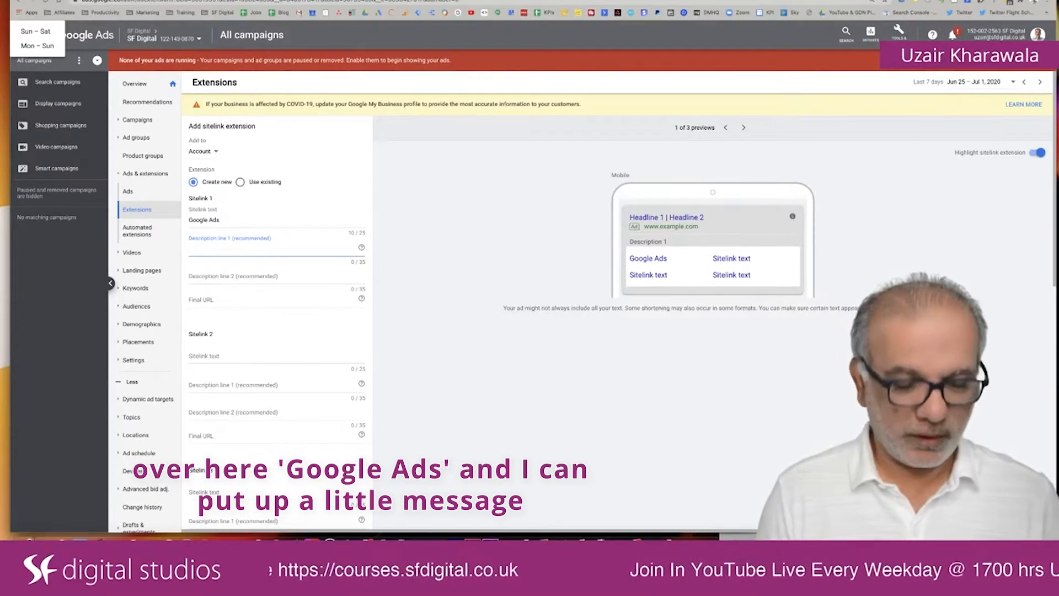
# Enter "Want to improve the performance of" as description line 1 of Sitelink 1
pyautogui.write('Want to')
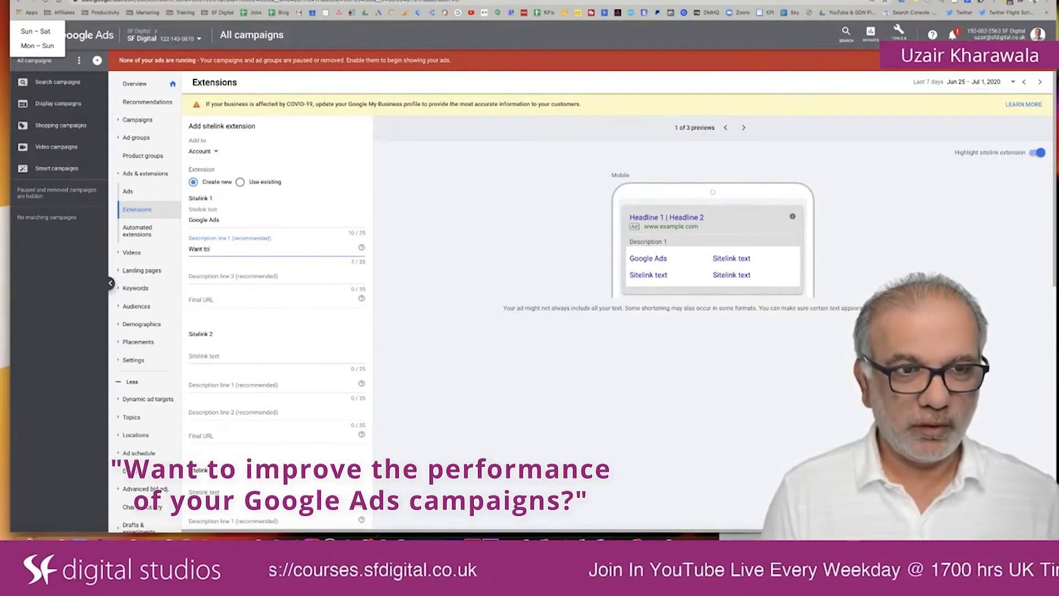
pyautogui.write(' improve')
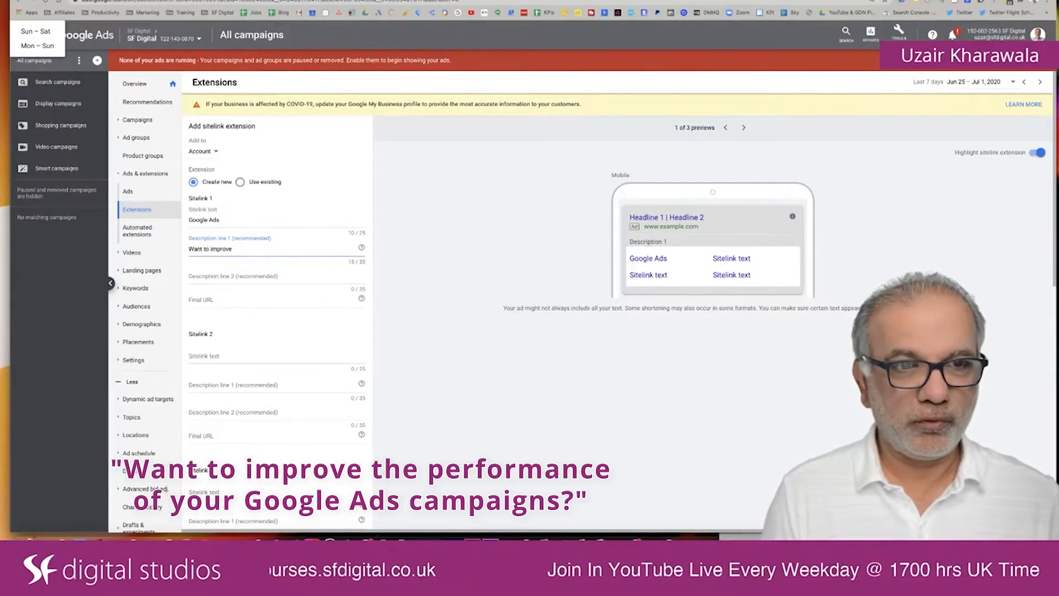
pyautogui.write(' the perform')
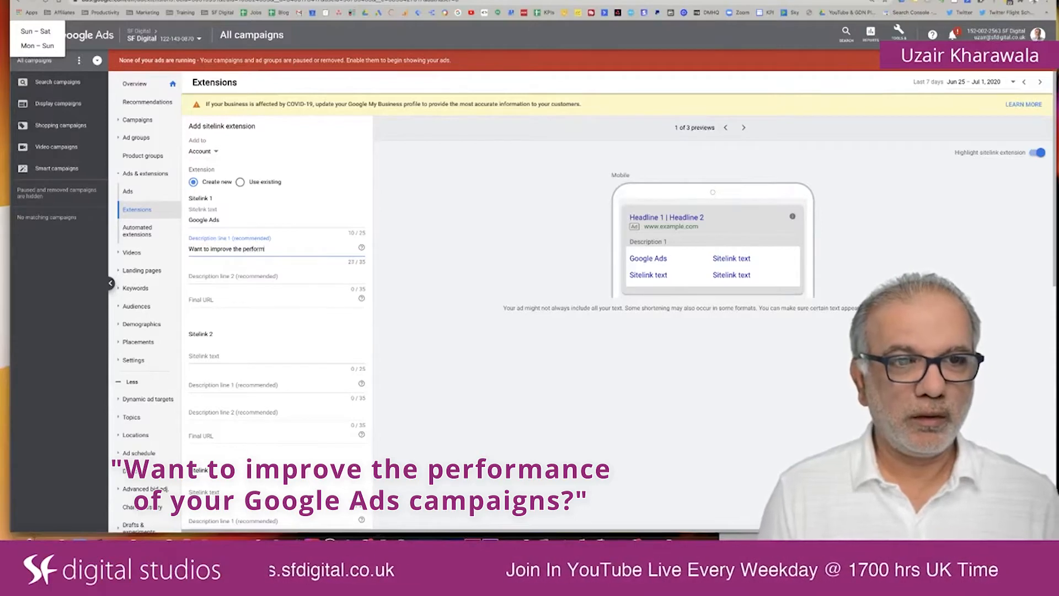
pyautogui.write('ance of')
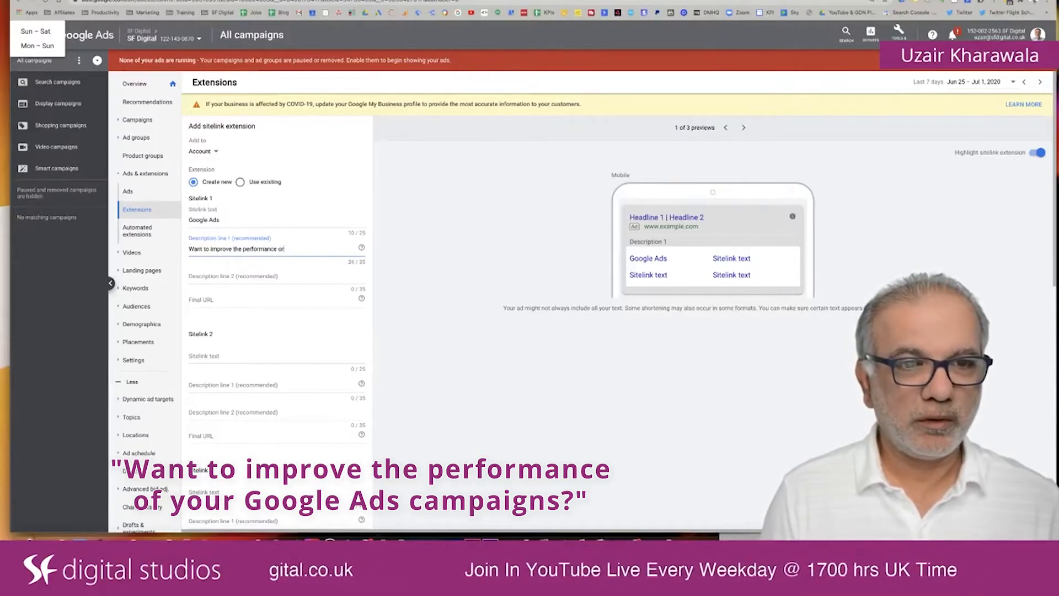
# Enter "your Google Ads campaigns?" as description line 2 of Sitelink 1
pyautogui.press('Tab')
pyautogui.press('Tab')
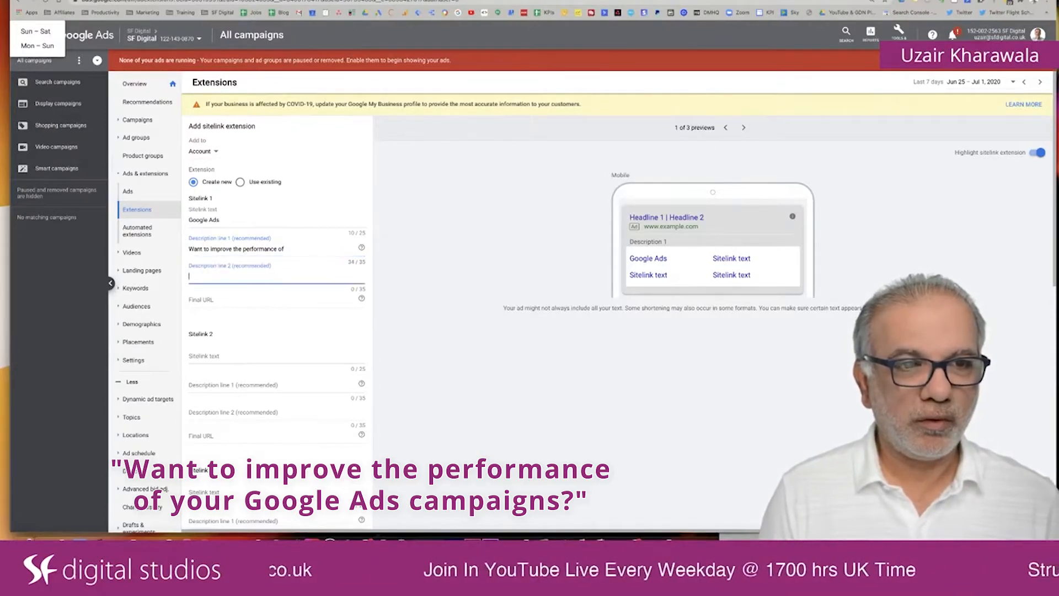
pyautogui.write('your Go')
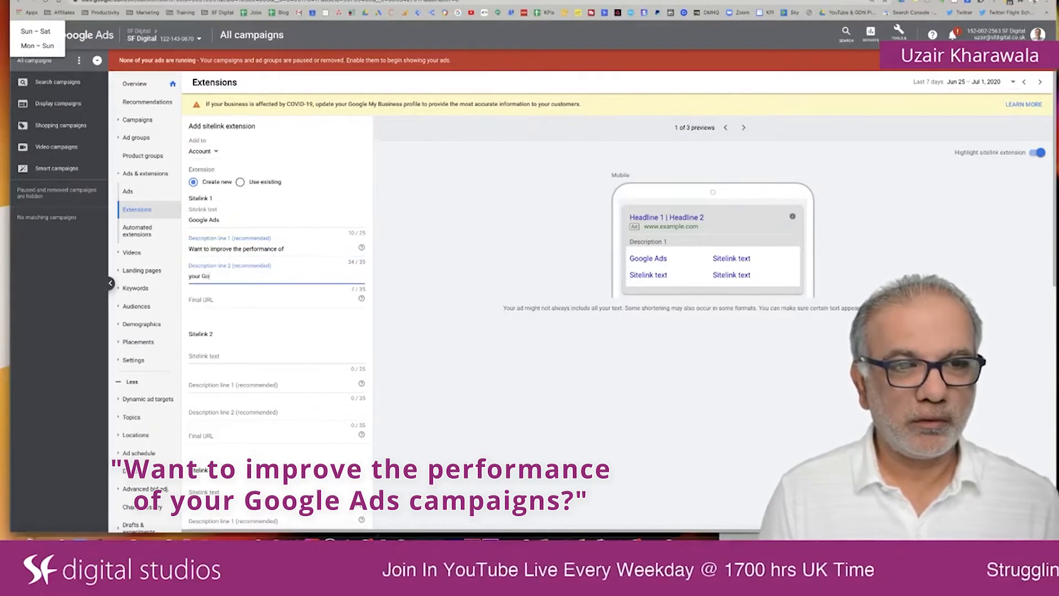
pyautogui.write('ogle Ads ca')
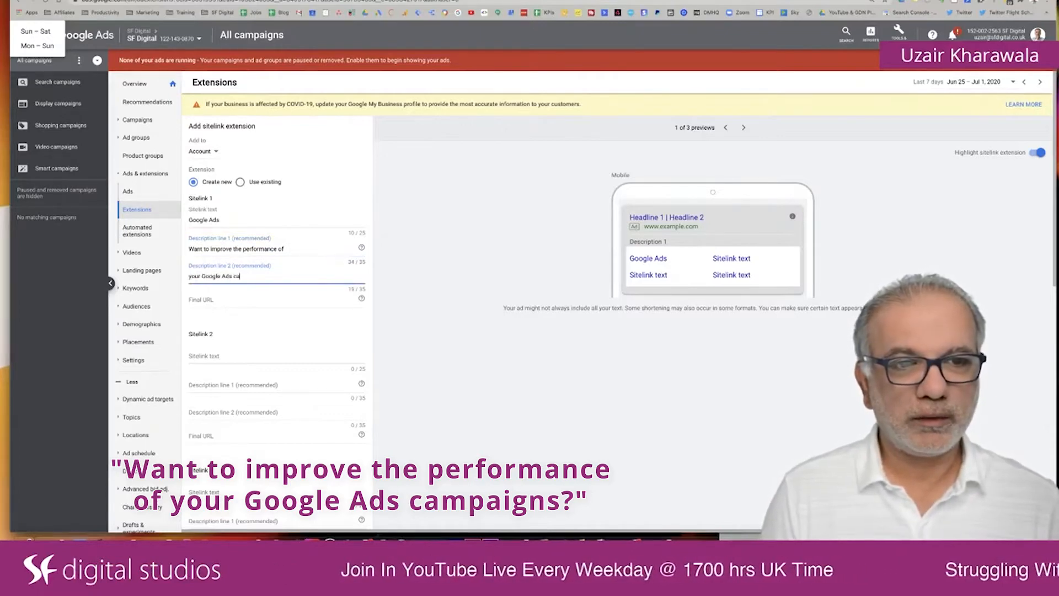
pyautogui.write('mpaigns?')
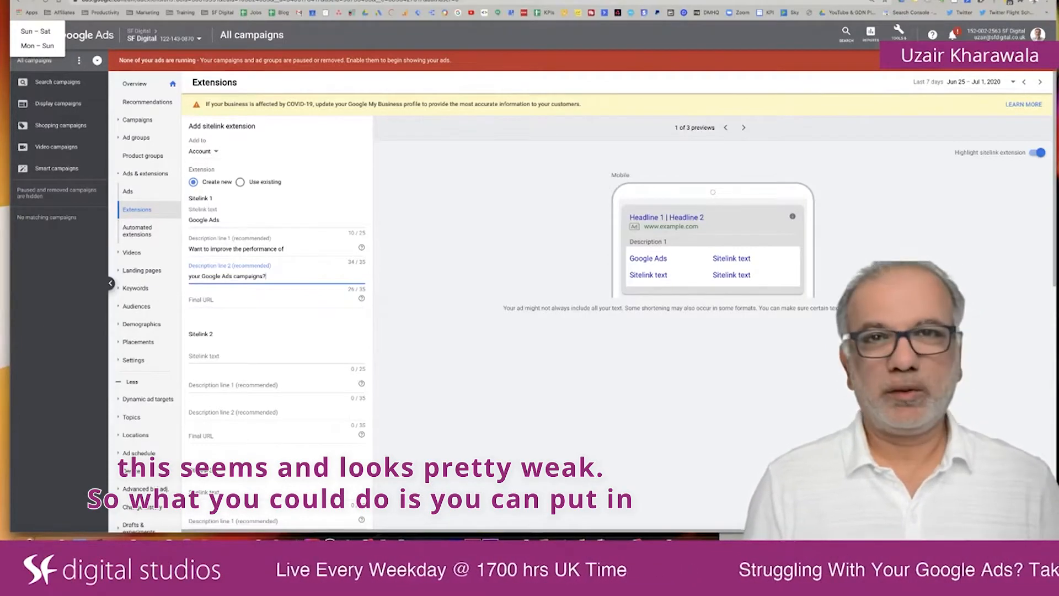
# Replace description line 1 of Sitelink 1 with "Increase your ROI & ROAS for your"
pyautogui.hotkey('shift', 'Tab')
pyautogui.hotkey('shift', 'Tab')
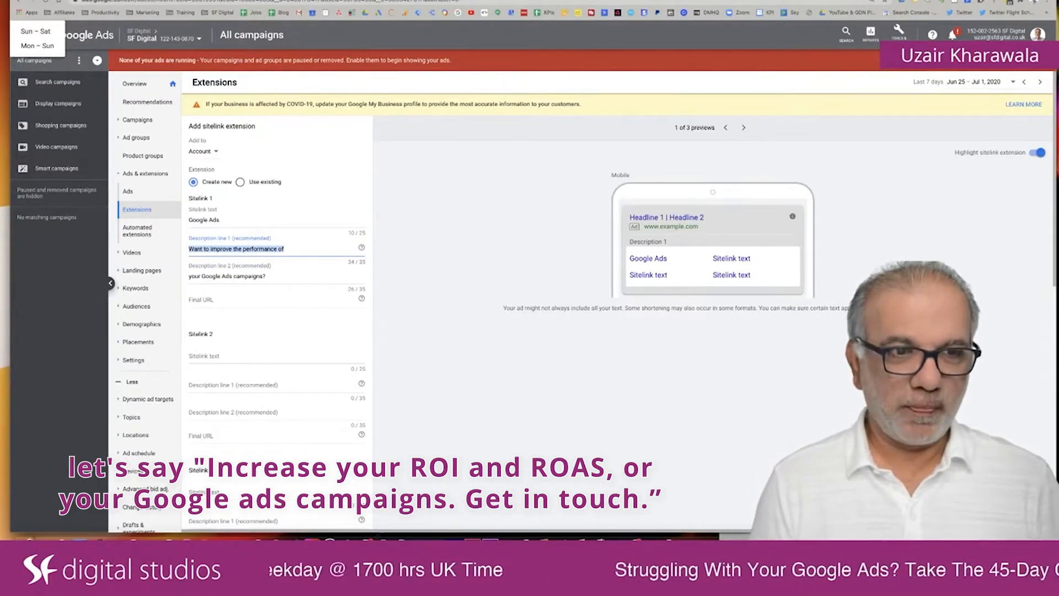
pyautogui.write('Increase y')
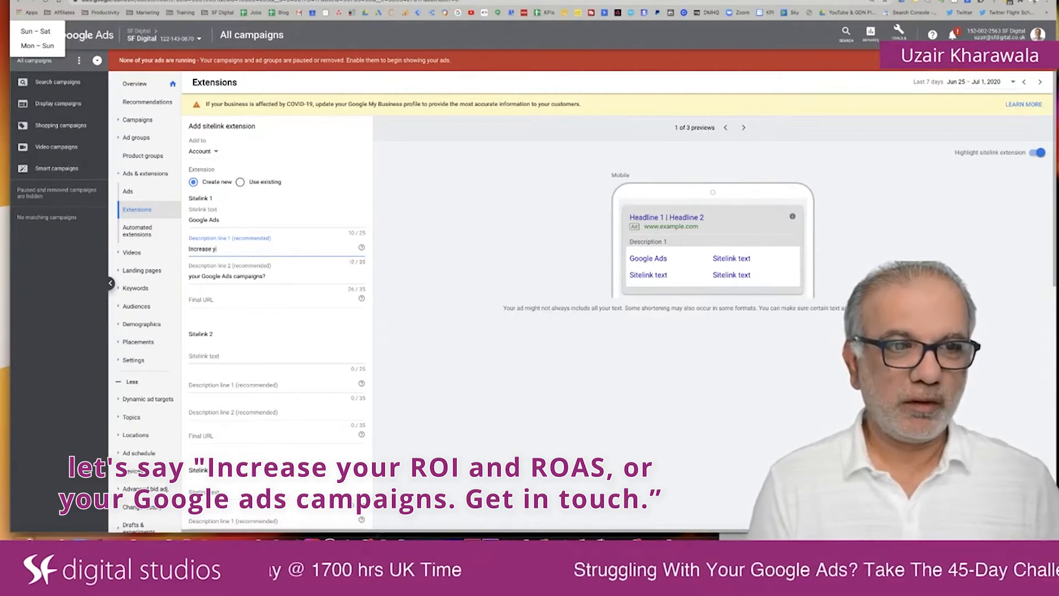
pyautogui.write('our ROI & RAO')
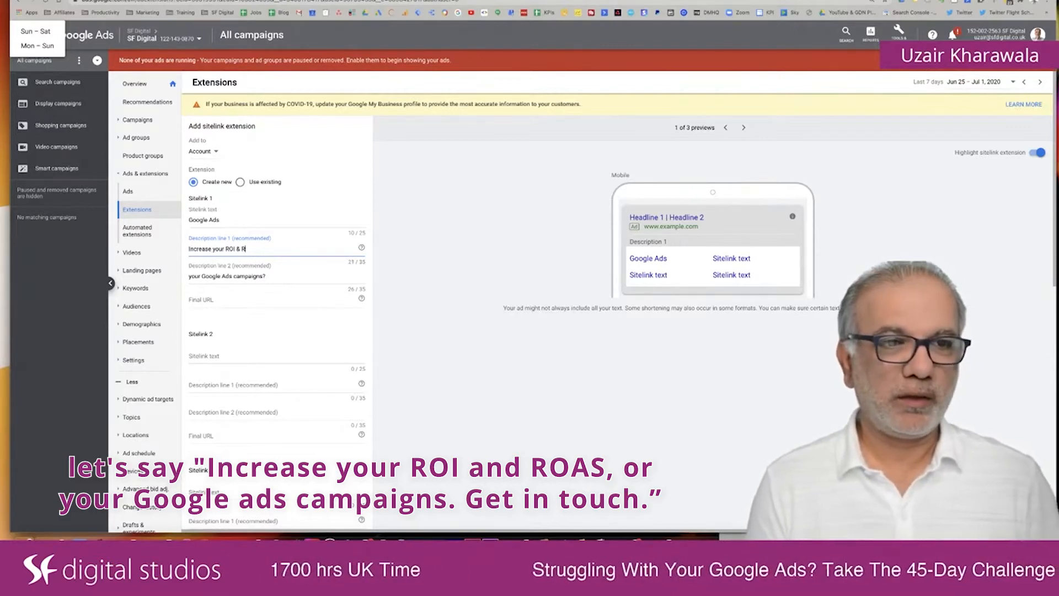
pyautogui.press('BackSpace')
pyautogui.press('BackSpace')
pyautogui.write('OS')
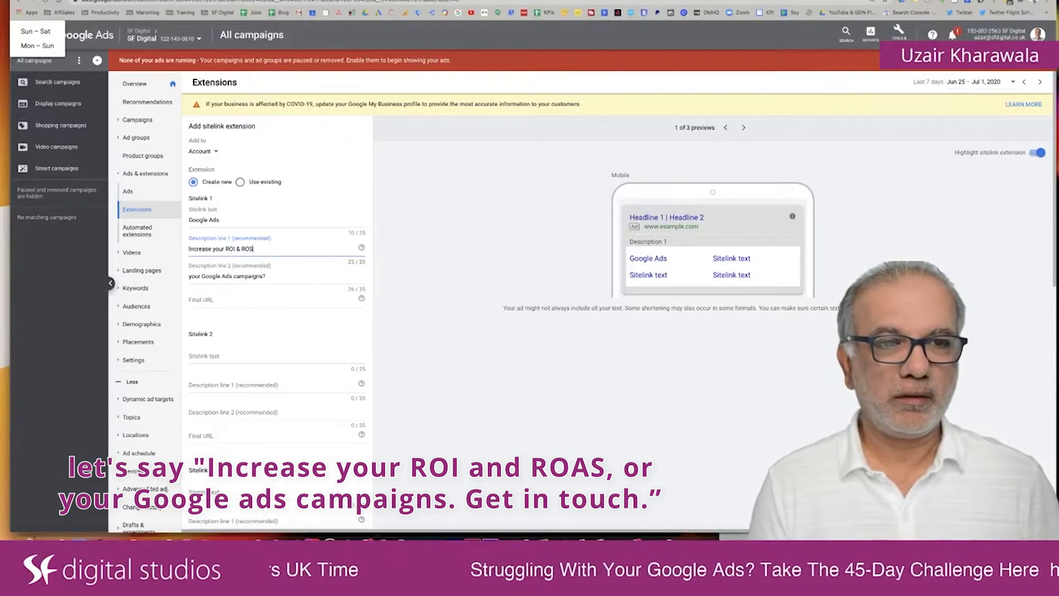
pyautogui.press('BackSpace')
pyautogui.write('AS')
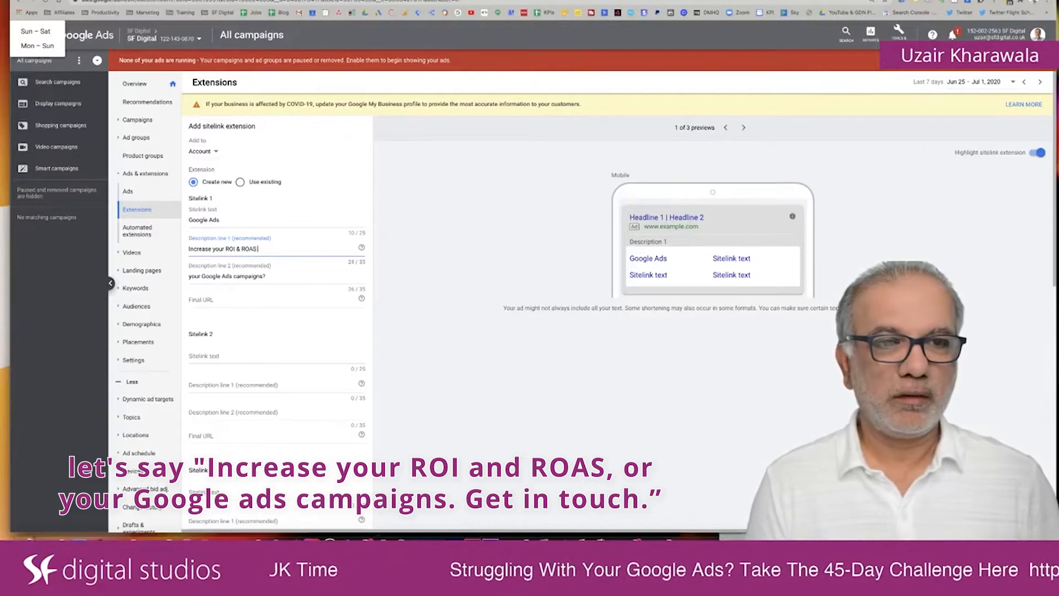
pyautogui.write(' for your Google')
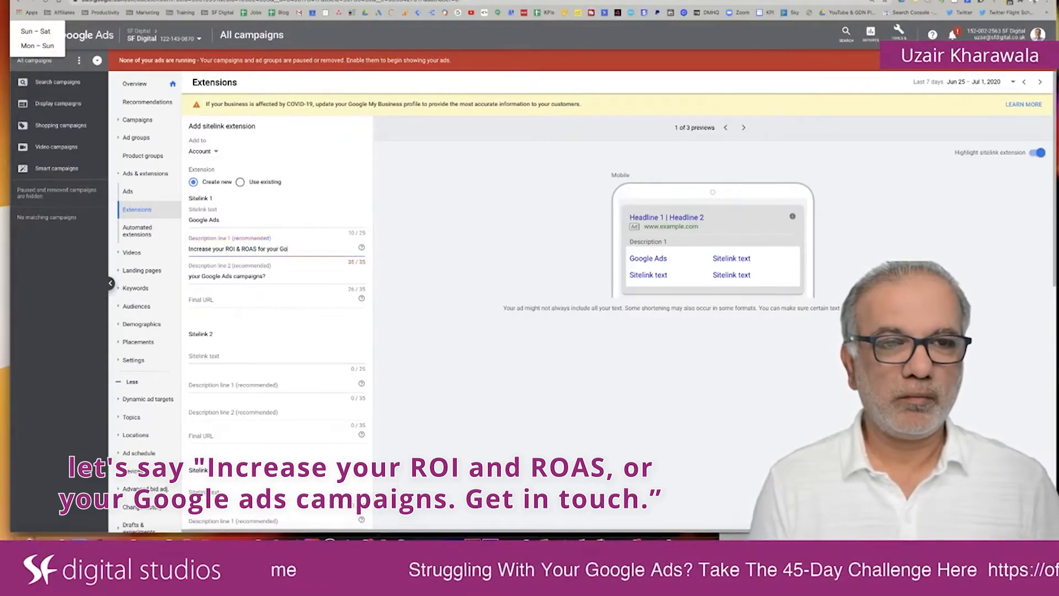
pyautogui.press('BackSpace')
pyautogui.press('BackSpace')
pyautogui.press('BackSpace')
pyautogui.press('BackSpace')
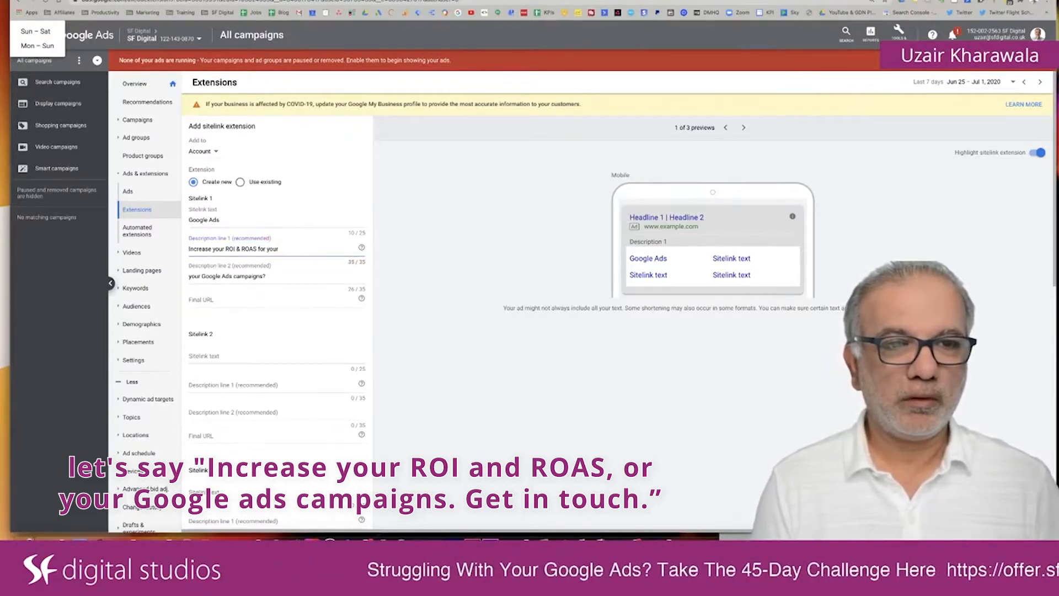
pyautogui.press('Tab')
pyautogui.write('Goog')
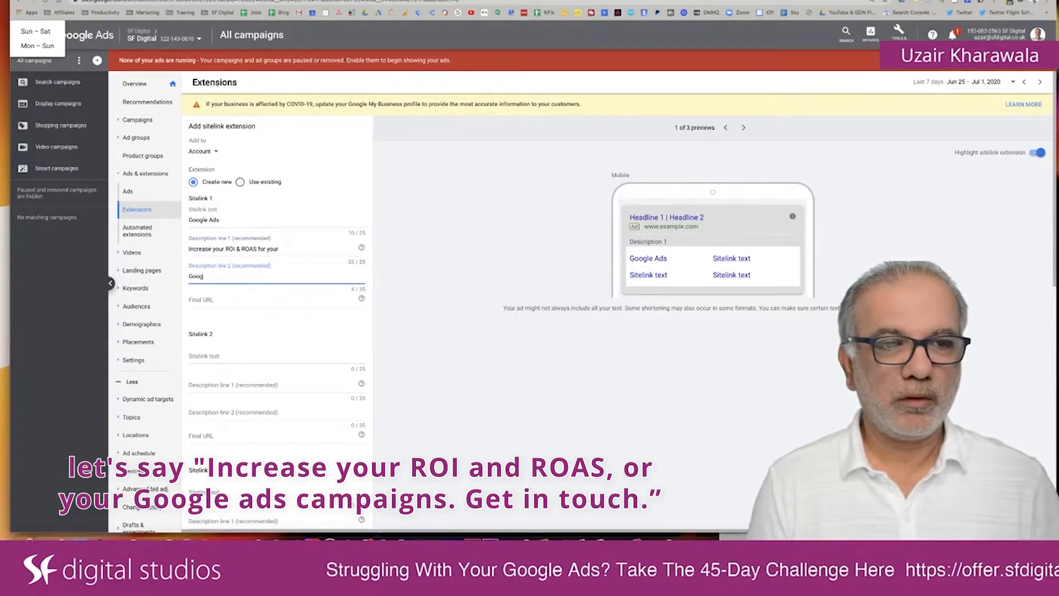
pyautogui.write('le Ads')
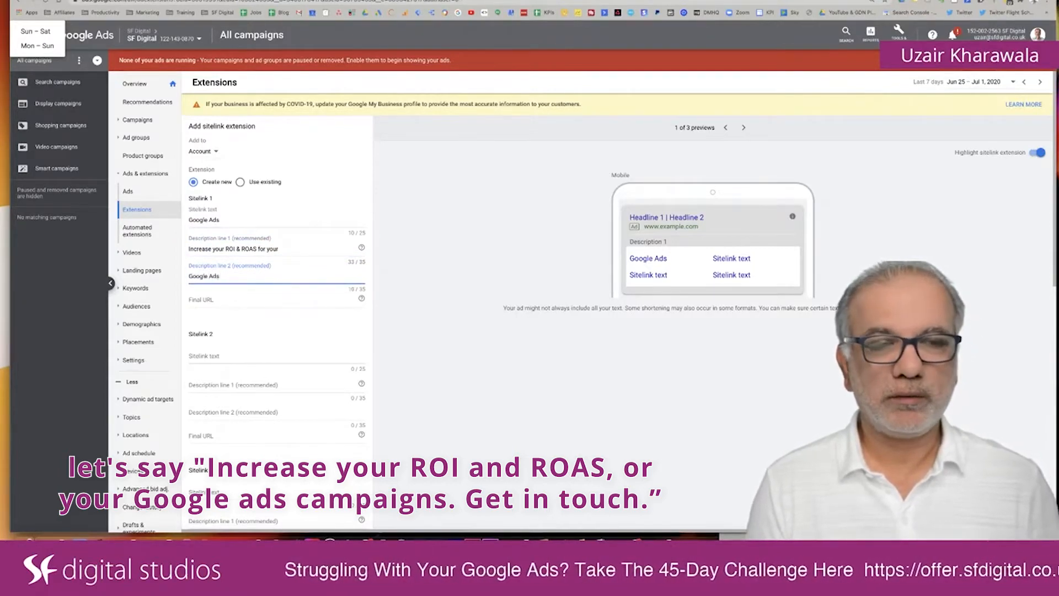
pyautogui.write(' campai')
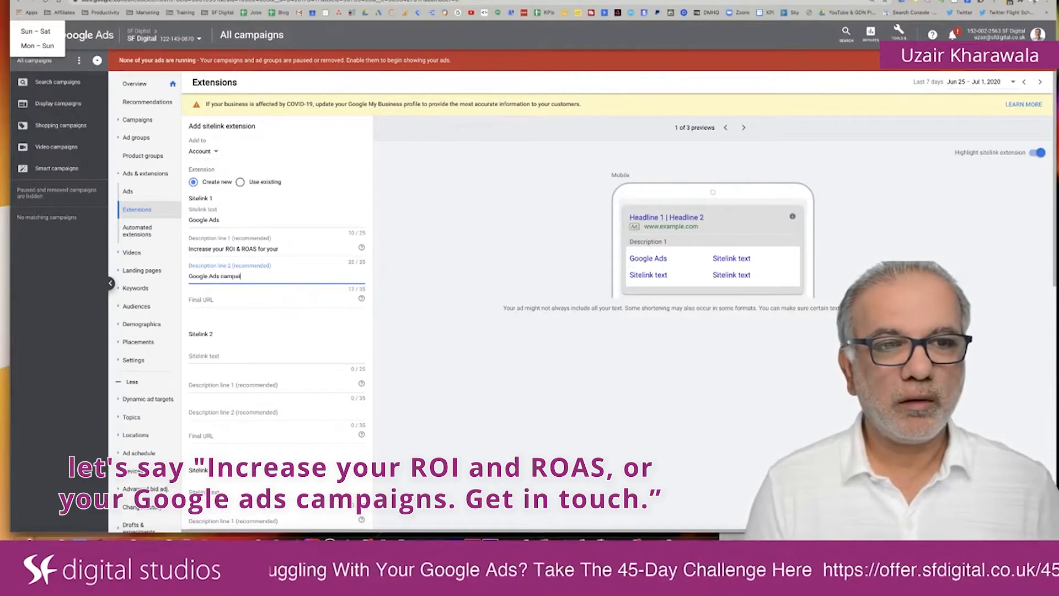
pyautogui.write('gns')
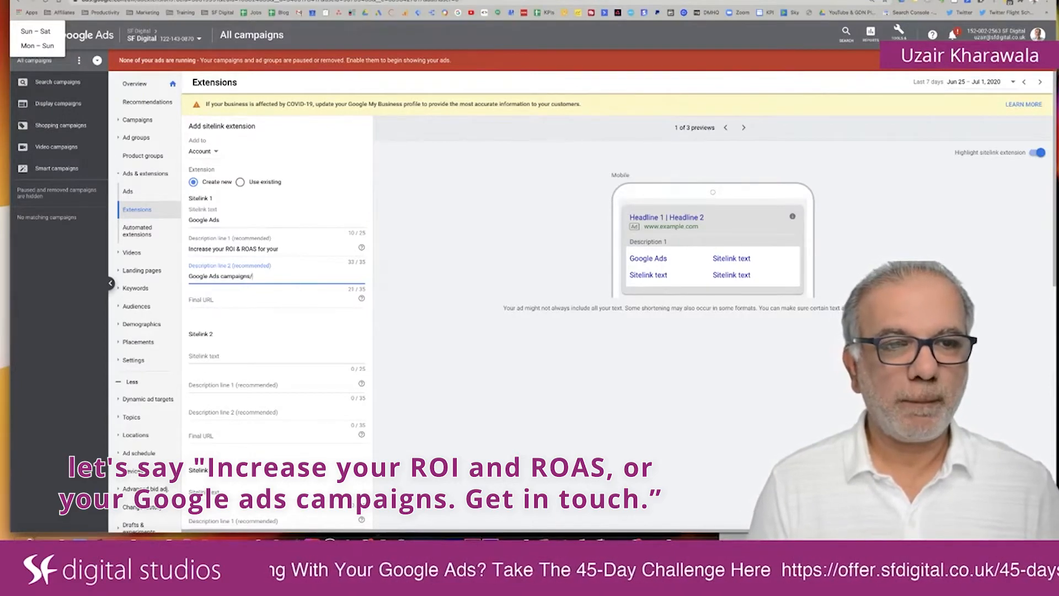
pyautogui.write('. G')
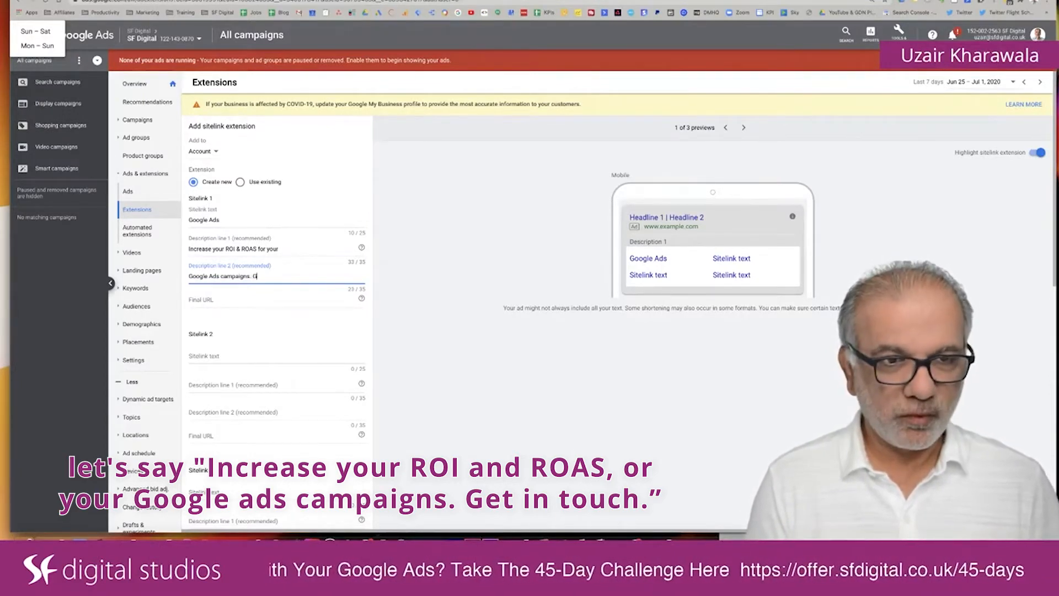
pyautogui.write('et in touch')
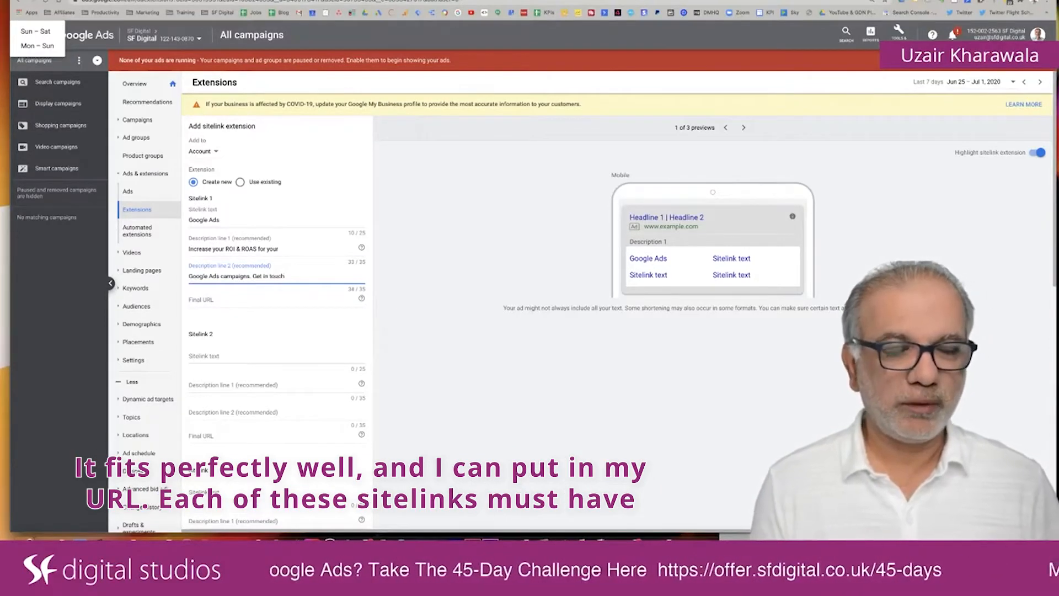
pyautogui.click(230, 297)
pyautogui.write('https://sfdigital.co.uk/google-adwords.html')
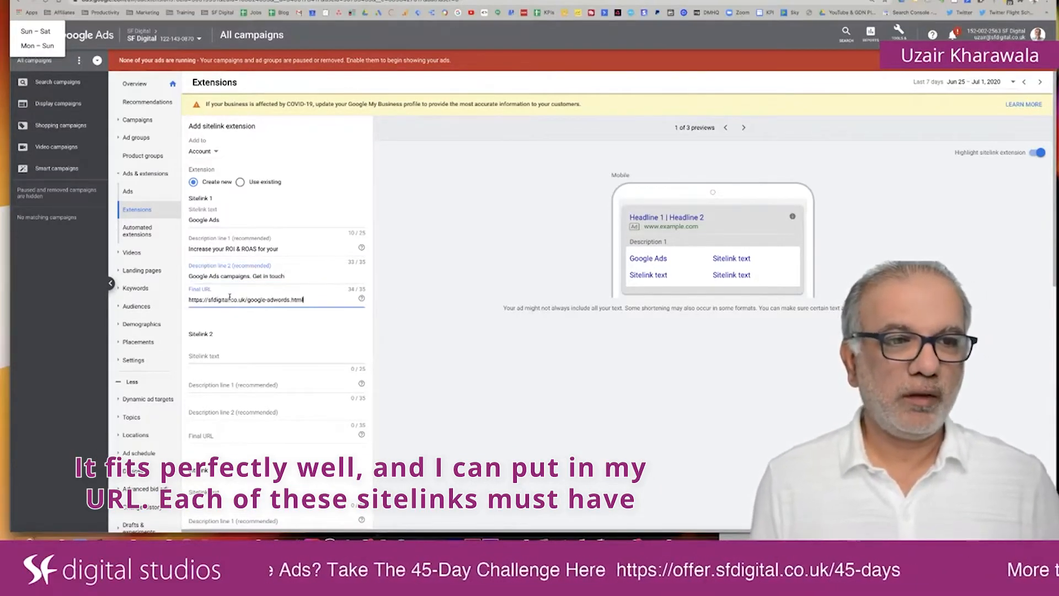
# Set the sitelink text of Sitelink 2 to "Web Design"
pyautogui.scroll(-1, 230, 296)
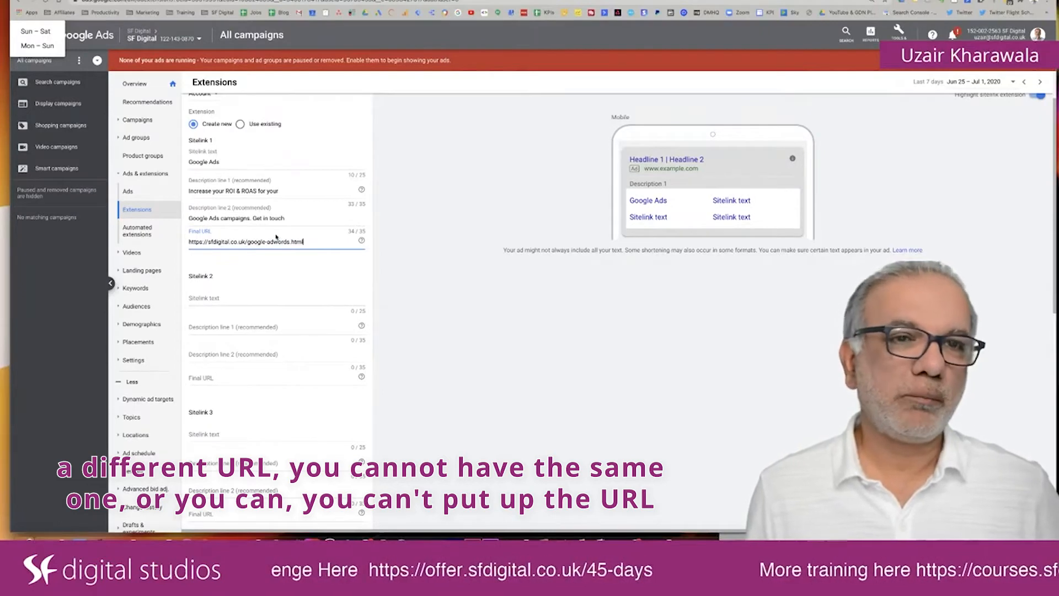
pyautogui.scroll(-2, 277, 238)
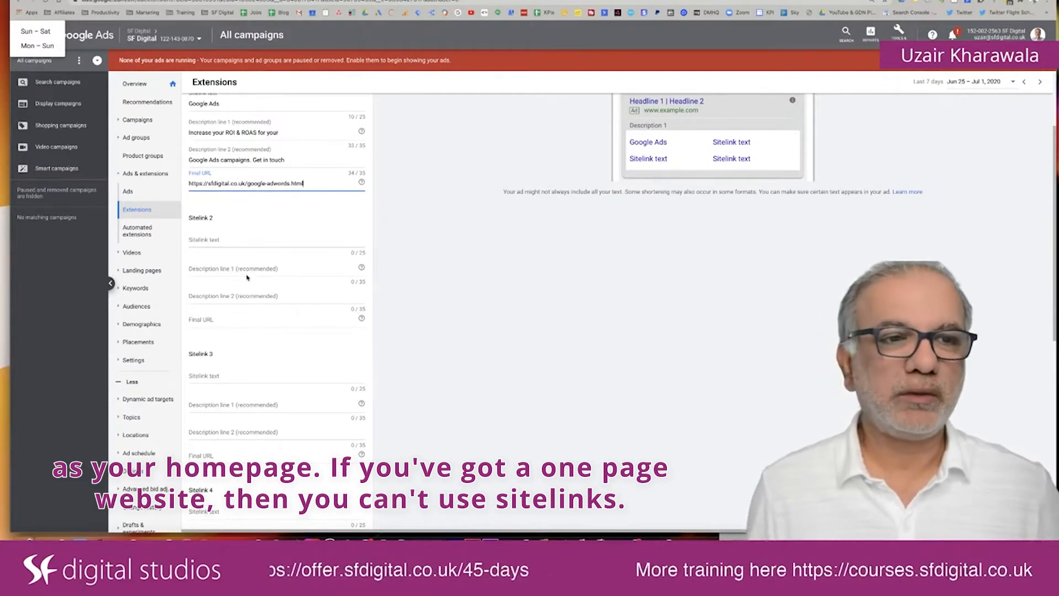
pyautogui.click(228, 240)
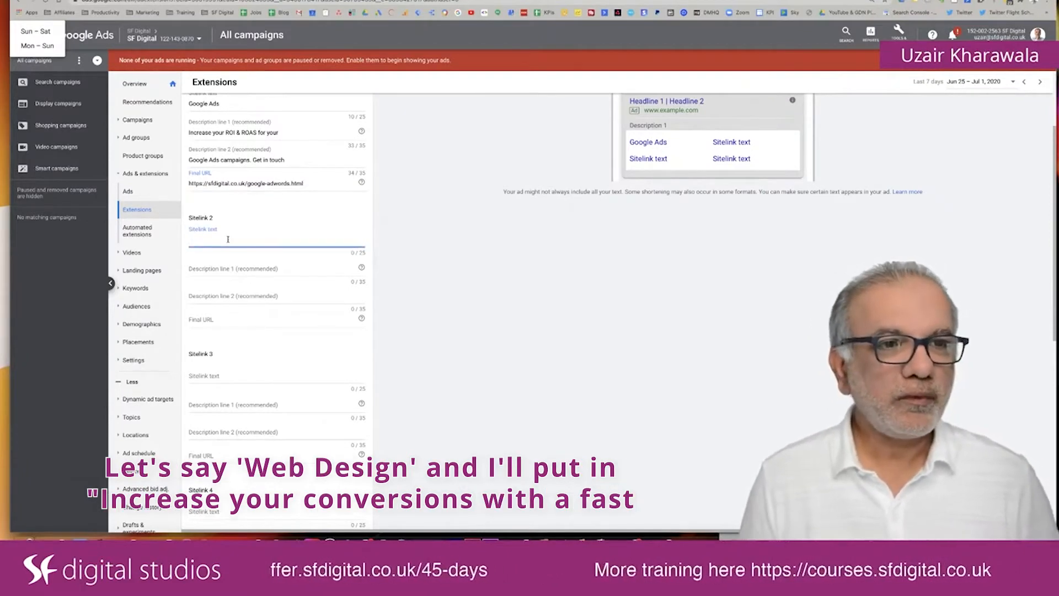
pyautogui.write('Web ')
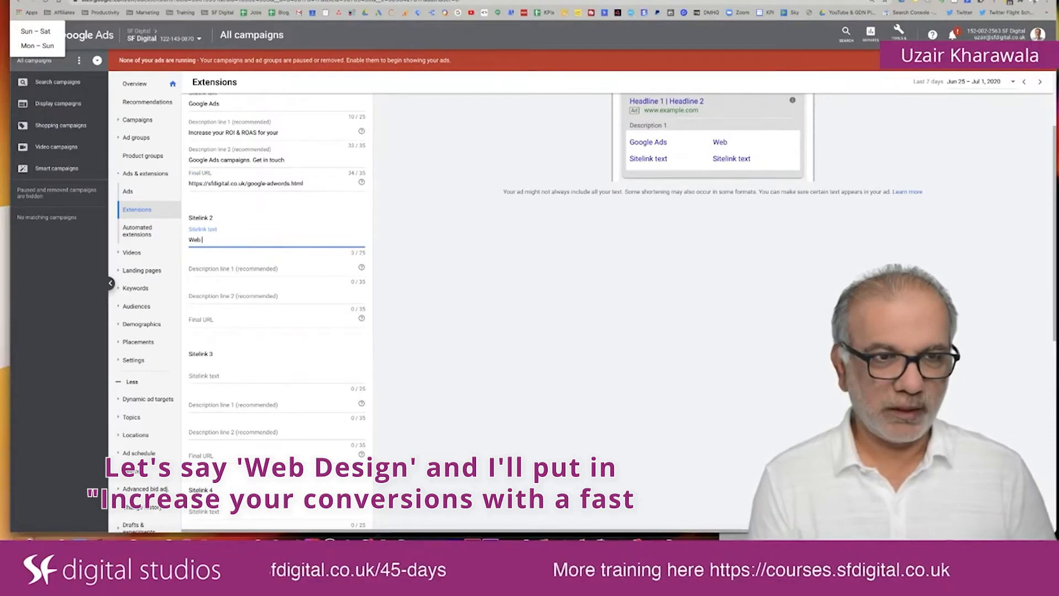
pyautogui.write('Design')
# Enter "Increase your conversions with a" as description line 1 of Sitelink 2
pyautogui.press('Tab')
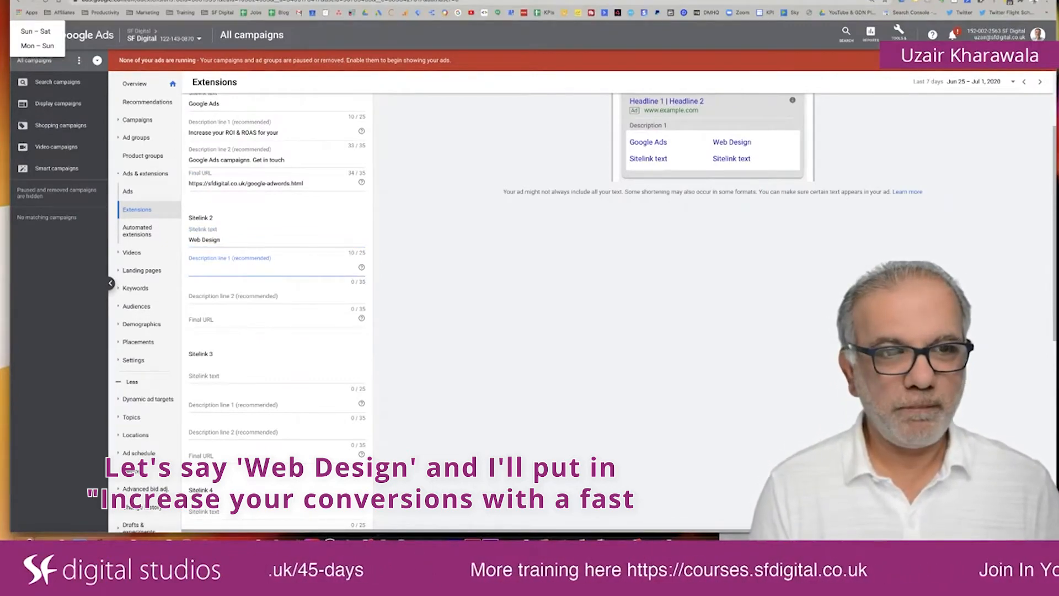
pyautogui.write('Increase')
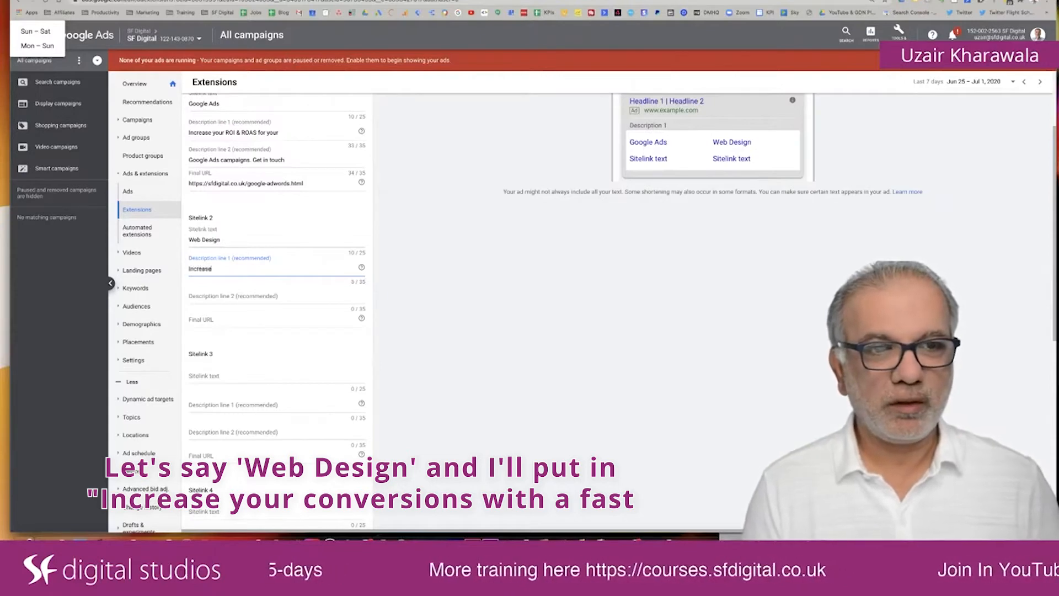
pyautogui.write(' your conv')
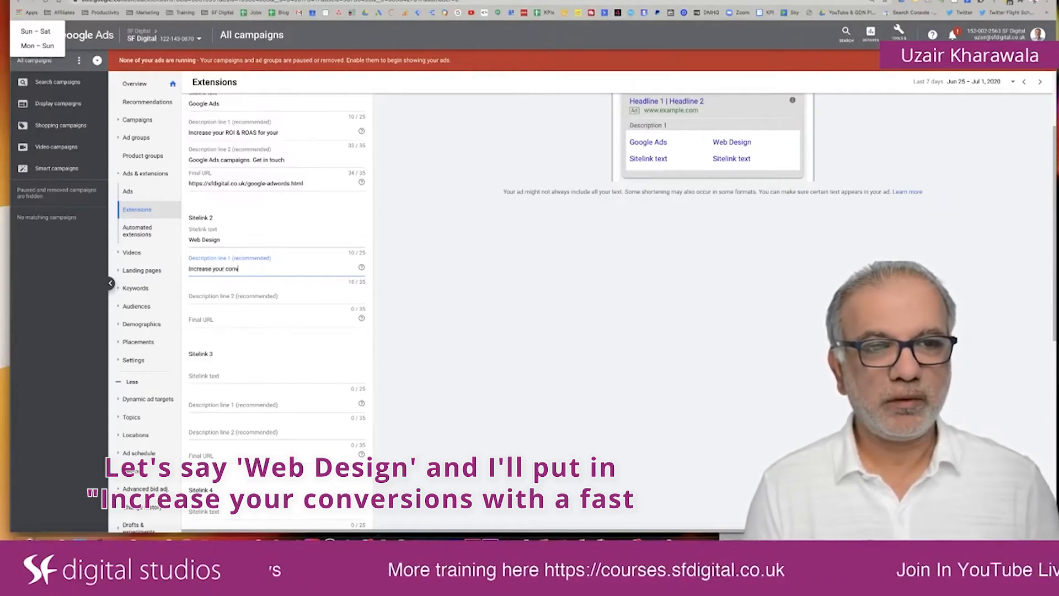
pyautogui.write('ersions')
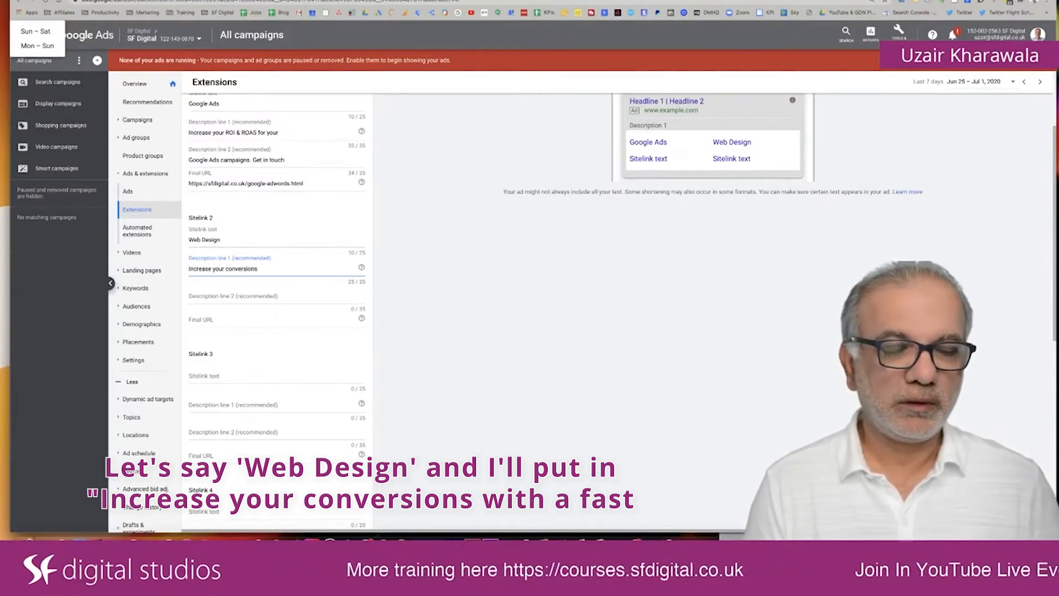
pyautogui.write(' with a')
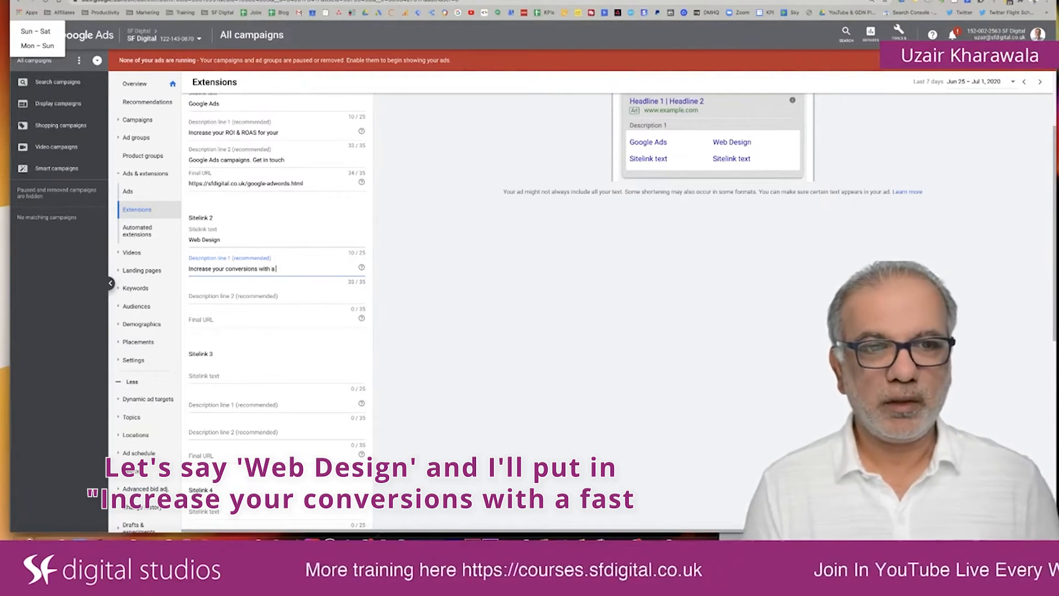
# Enter "fast loading website" as description line 2 of Sitelink 2
pyautogui.press('Tab')
pyautogui.write('fast')
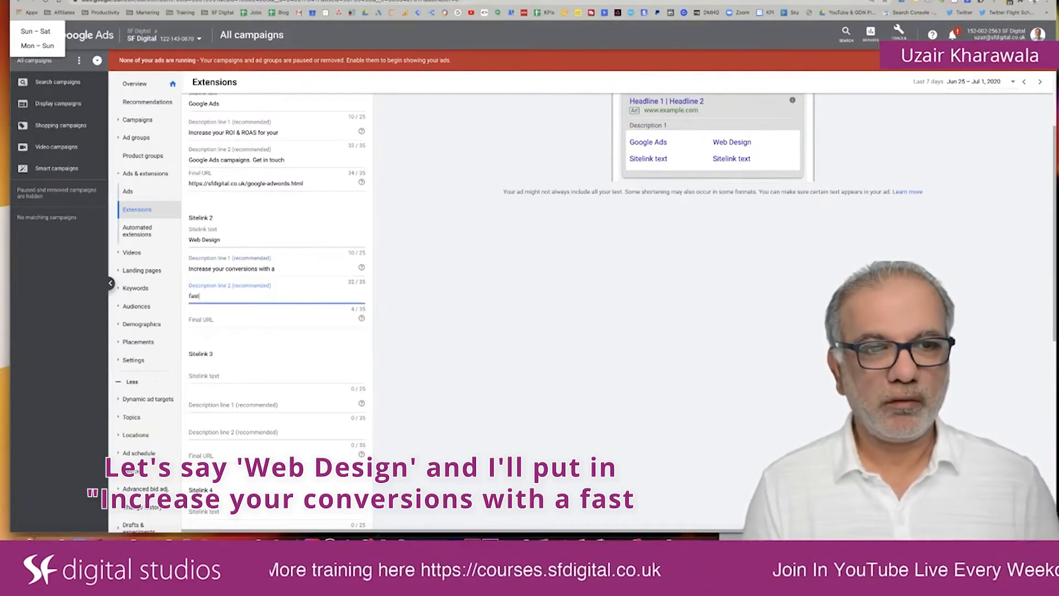
pyautogui.write(' loading website')
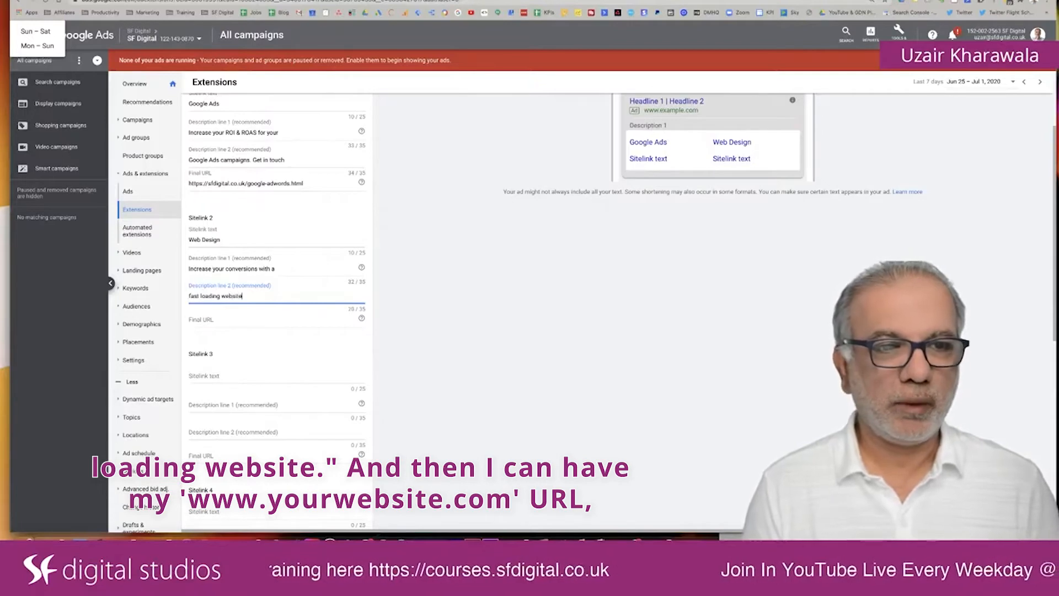
pyautogui.press('Tab')
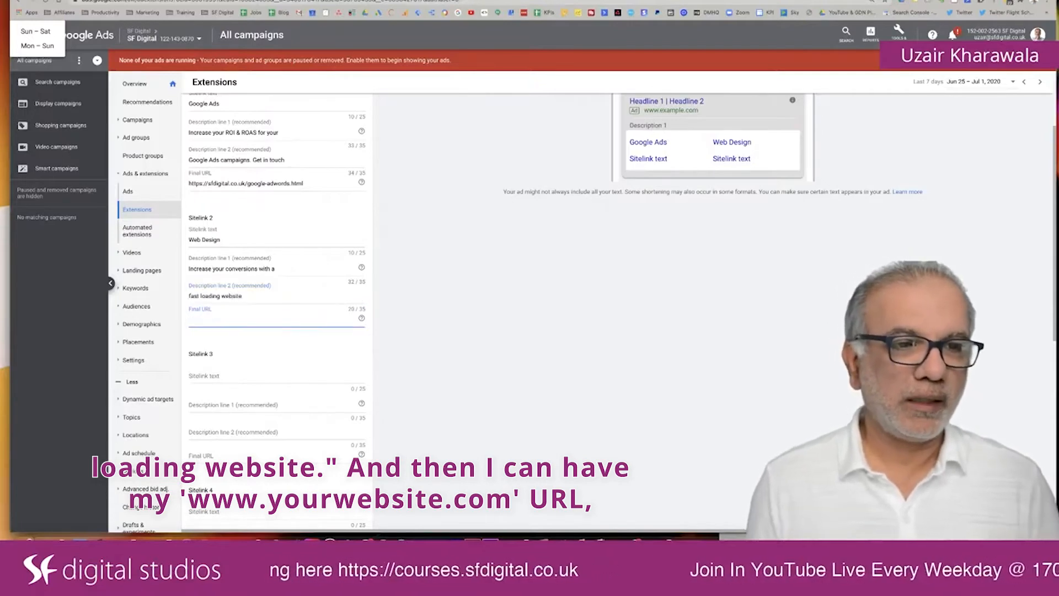
pyautogui.hotkey('ctrl', 'v')
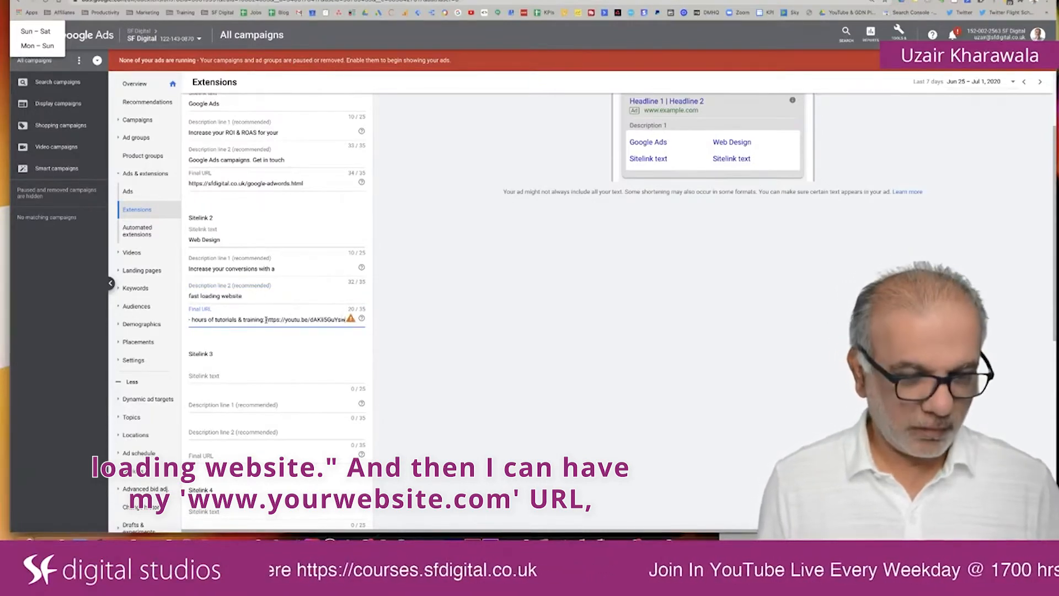
pyautogui.hotkey('ctrl', 'a')
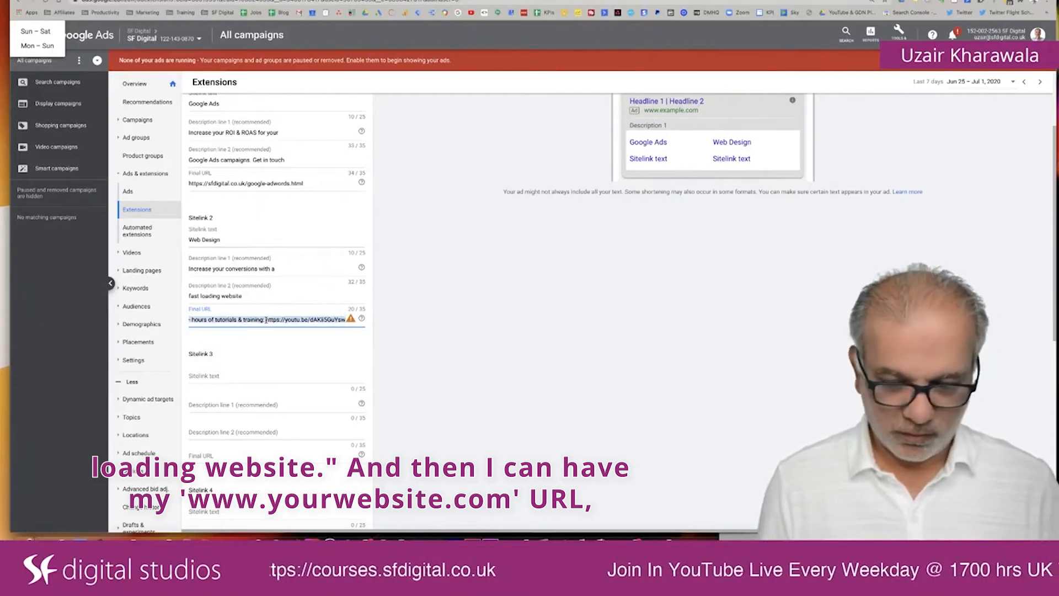
pyautogui.press('BackSpace')
pyautogui.write('www.')
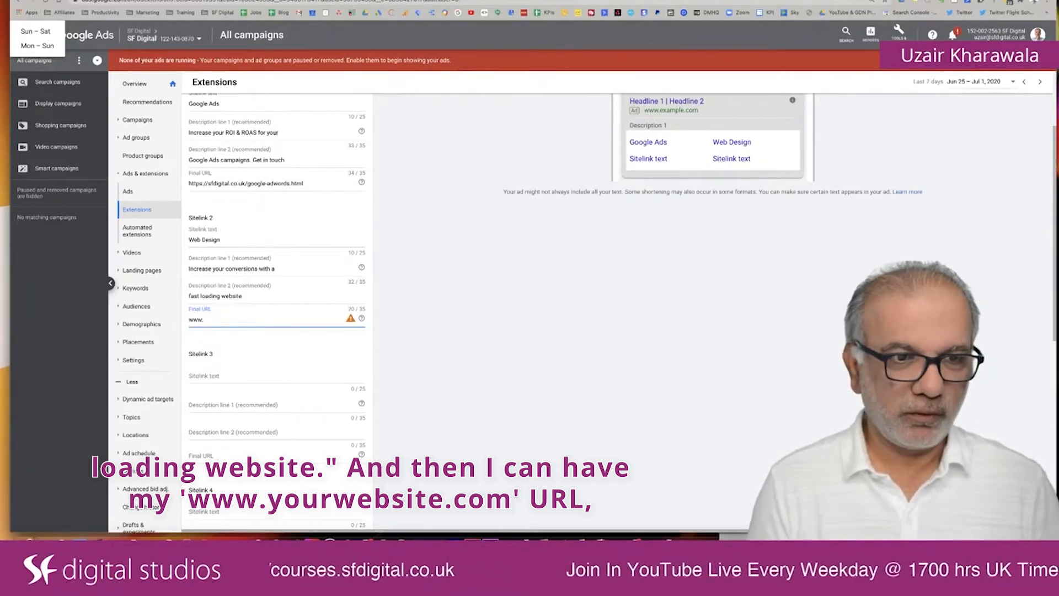
pyautogui.write('yourwebsi')
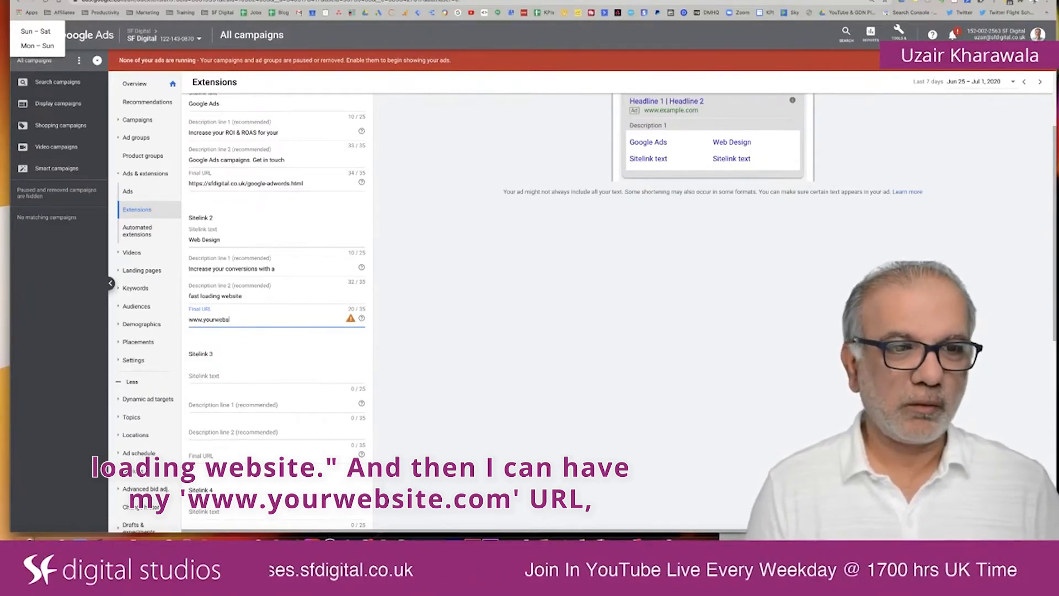
pyautogui.write('te.com/we')
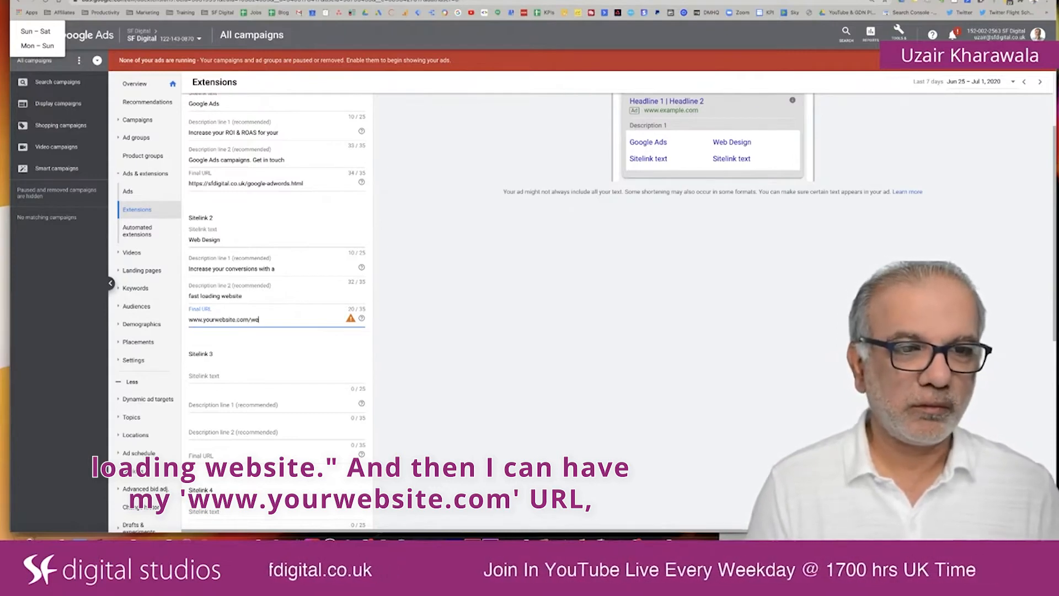
pyautogui.write('b_design')
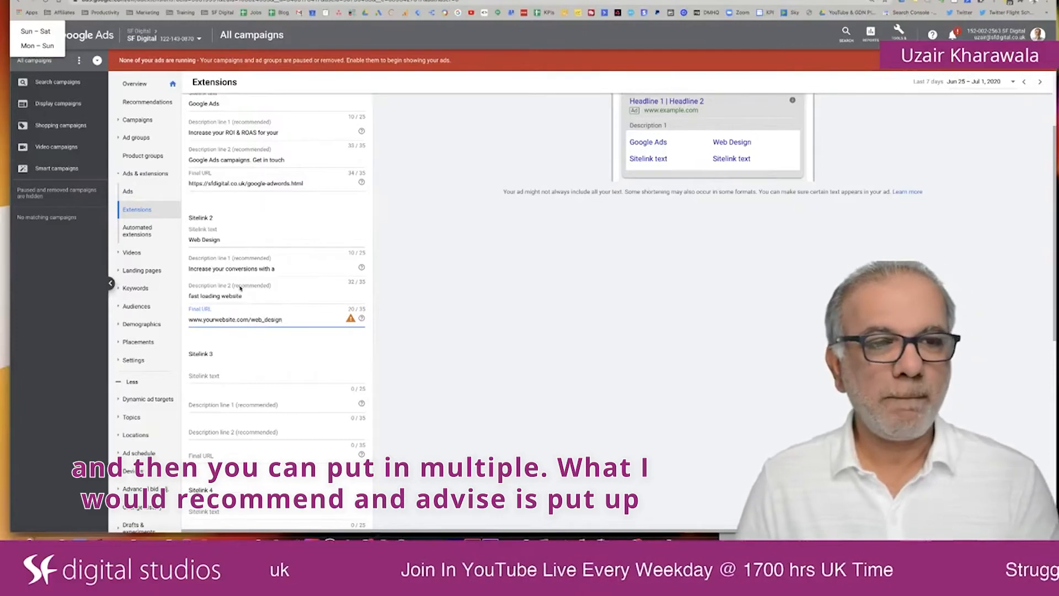
# Examine the blank Sitelink 3 and 4 entries, the option to add sitelinks and the mobile ad preview
pyautogui.scroll(1, 231, 345)
pyautogui.scroll(-2, 231, 345)
pyautogui.scroll(-3, 230, 345)
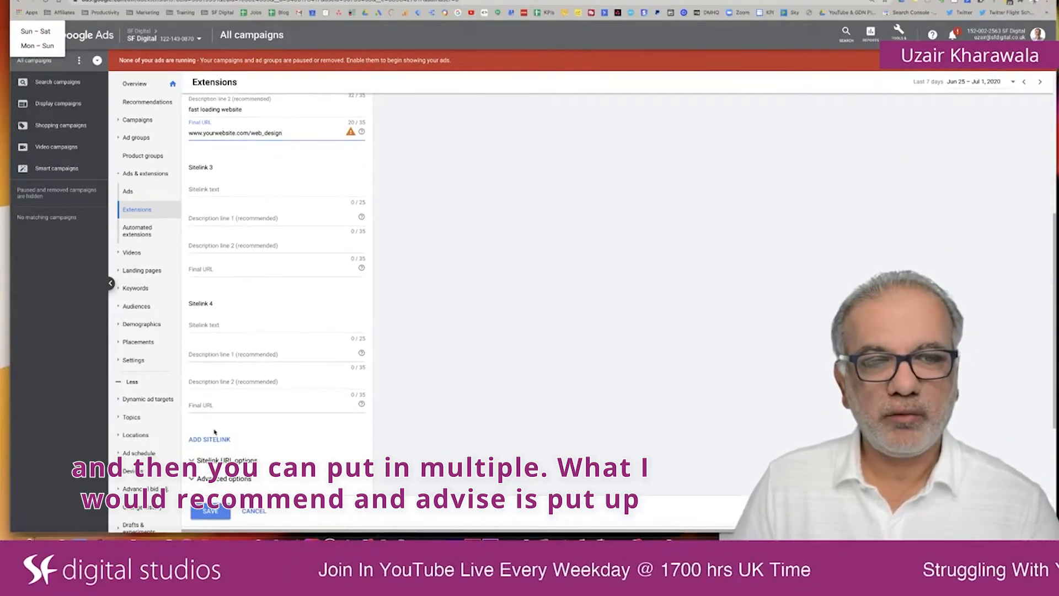
pyautogui.scroll(2, 240, 359)
pyautogui.scroll(4, 242, 364)
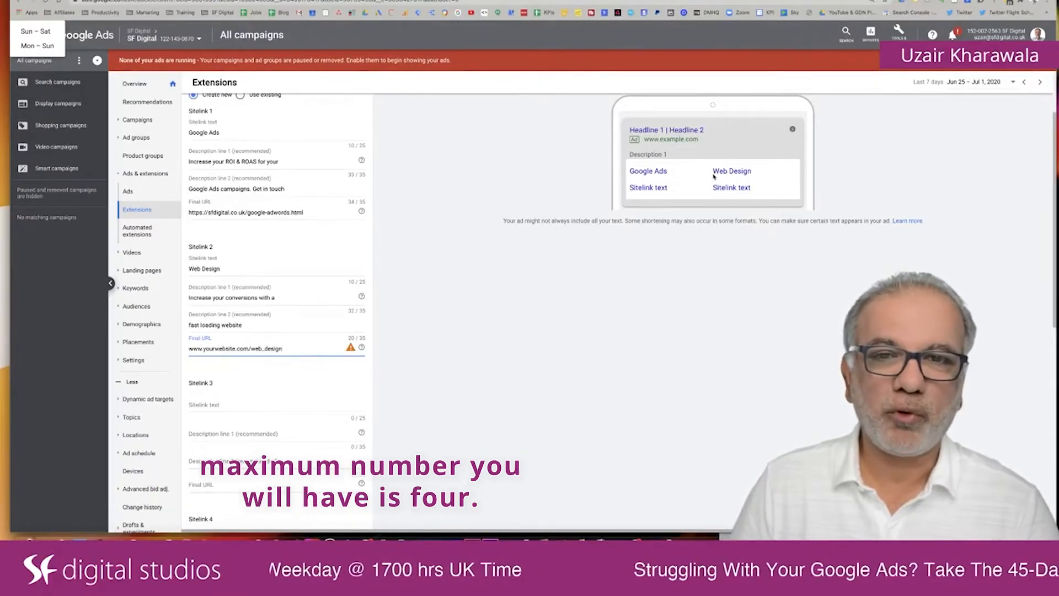
pyautogui.scroll(-3, 287, 248)
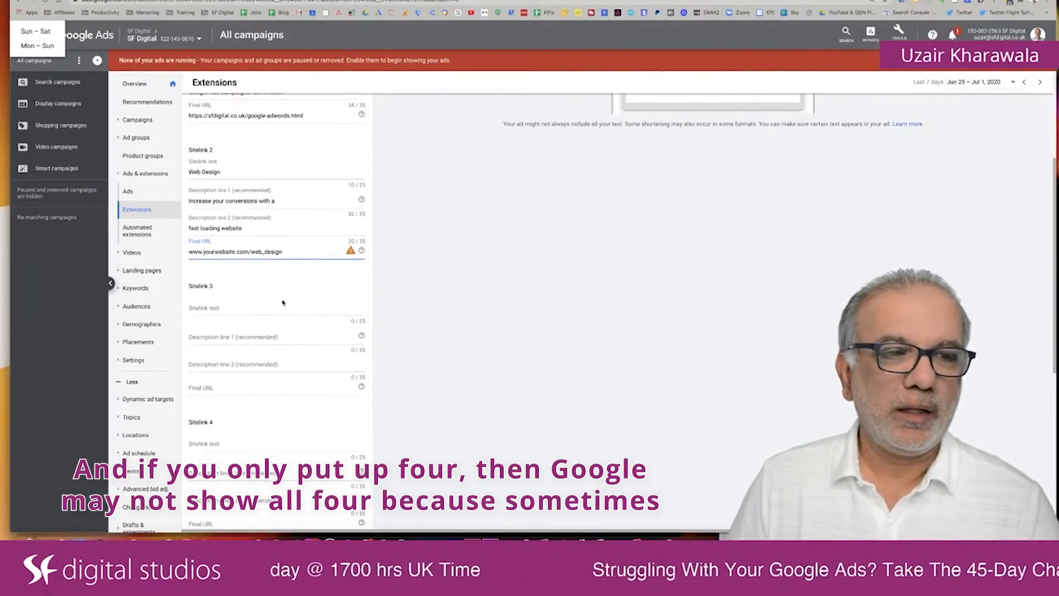
pyautogui.scroll(5, 302, 359)
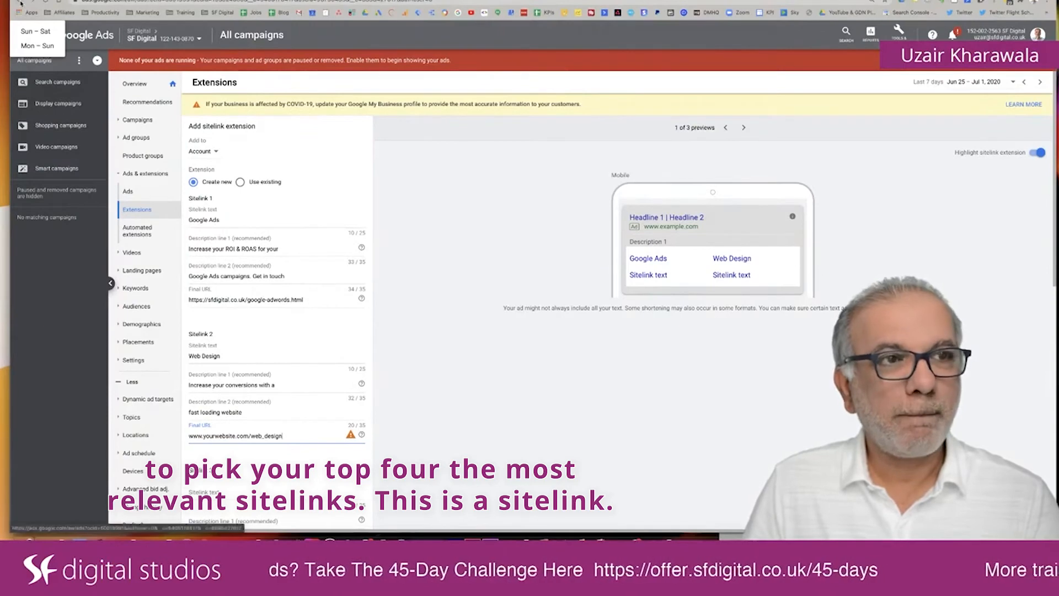
# Leave the sitelink form and start a new callout extension from the account's extensions list
pyautogui.click(128, 191)
pyautogui.click(192, 204)
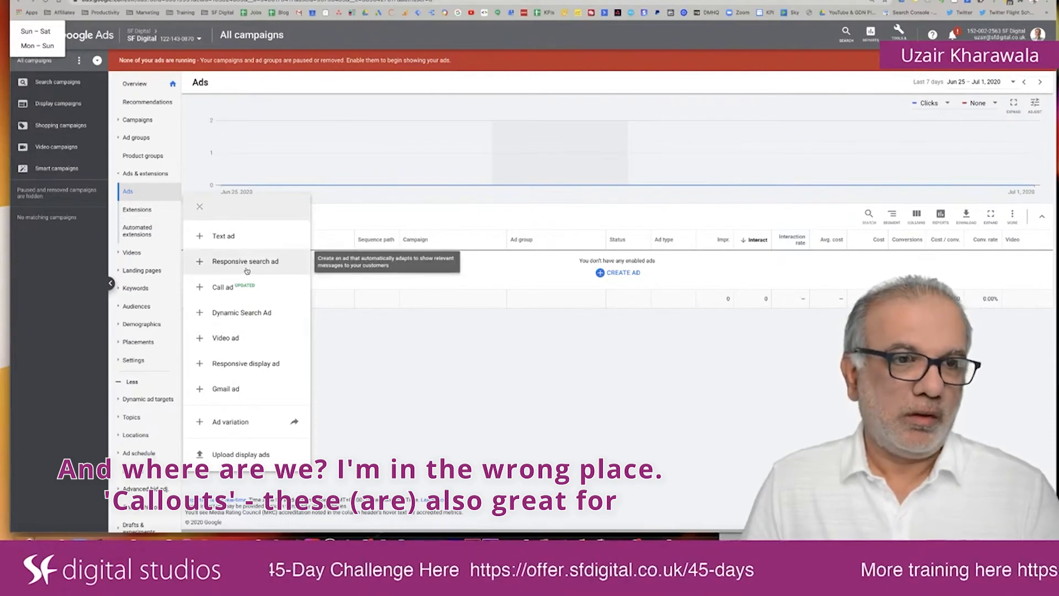
pyautogui.click(135, 209)
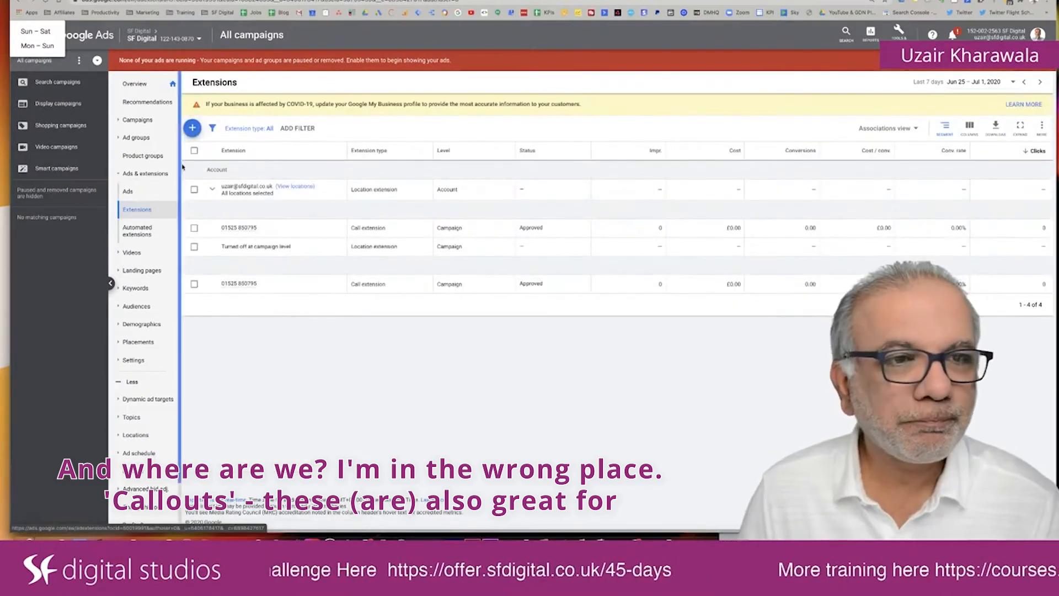
pyautogui.click(192, 127)
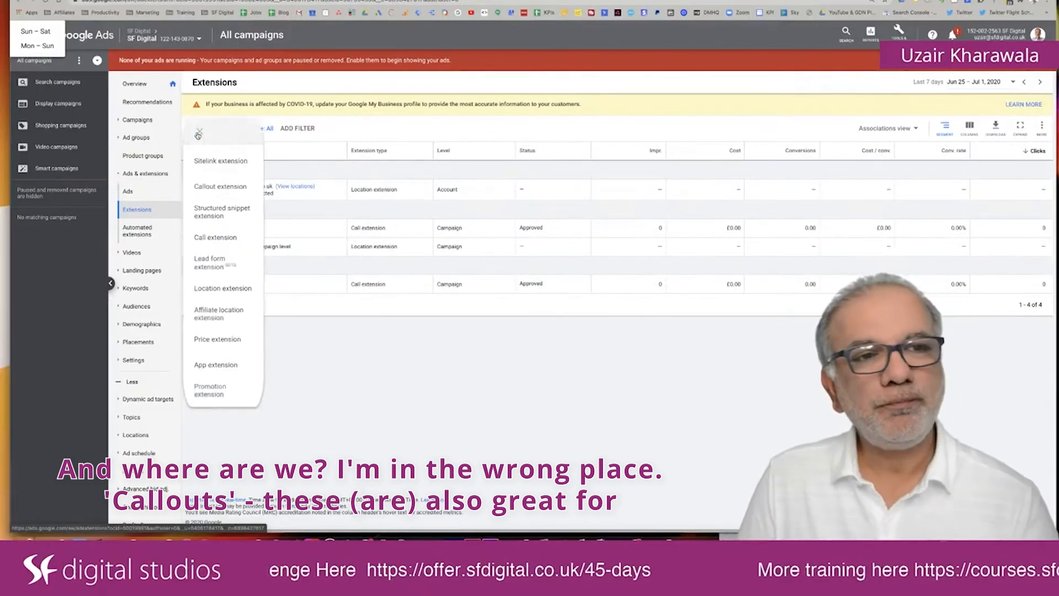
pyautogui.click(217, 186)
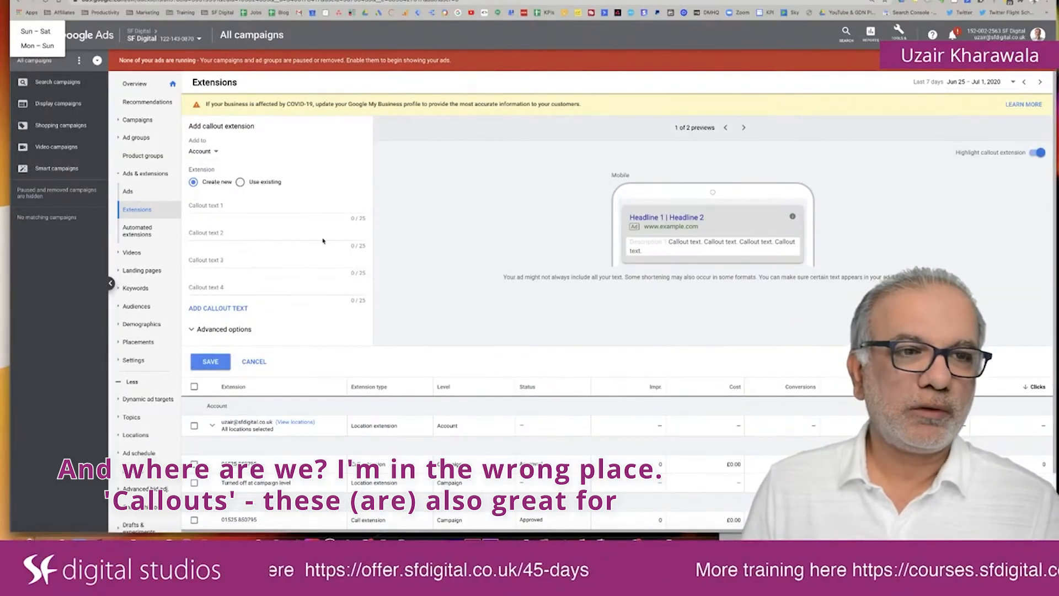
# Enter "Free Consultation" as callout text 1 and "Free Delivery" as callout text 2
pyautogui.click(228, 207)
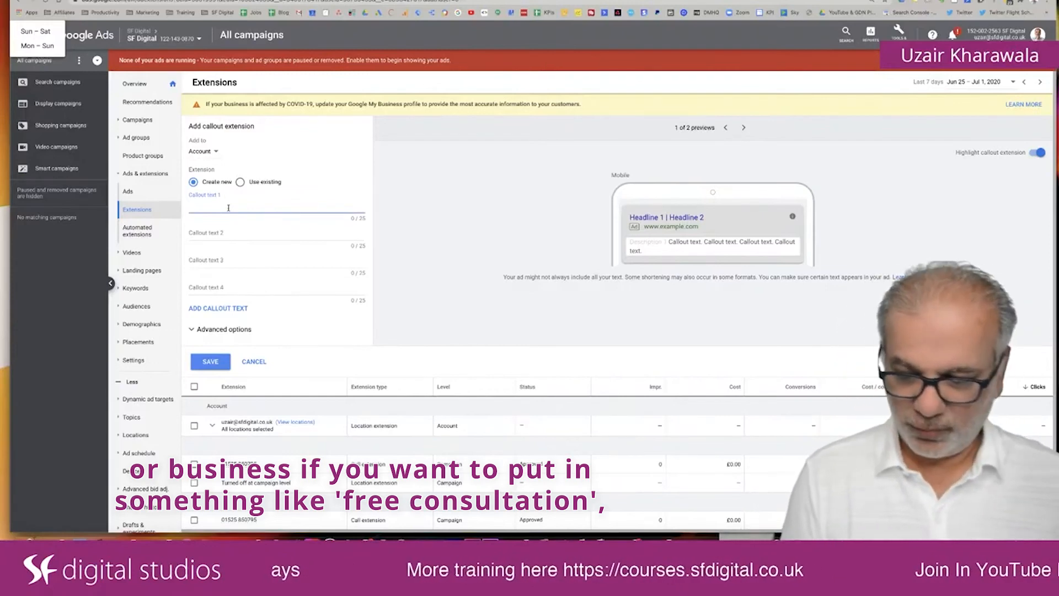
pyautogui.write('Free C')
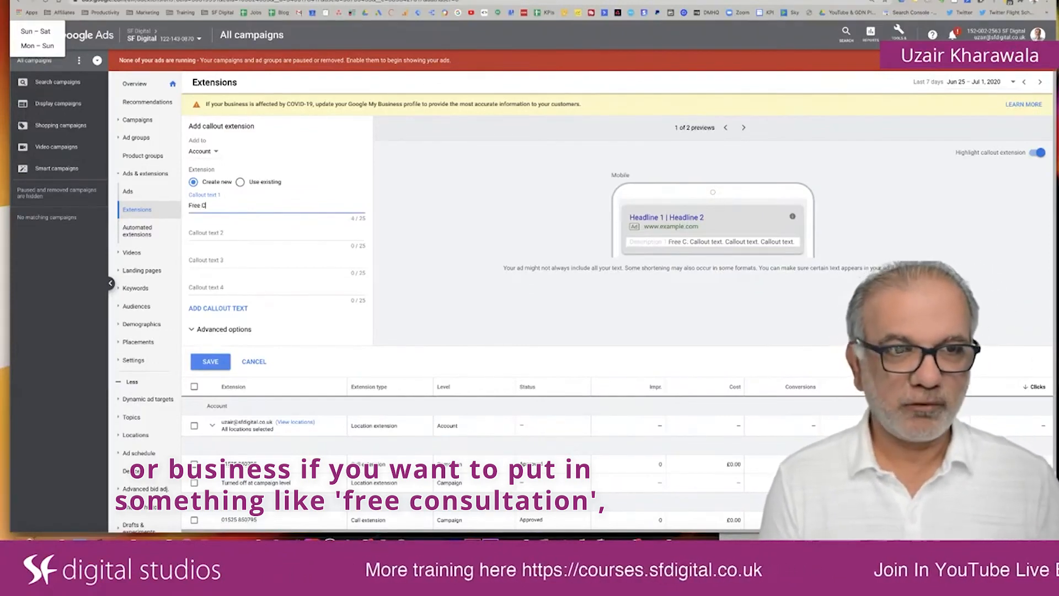
pyautogui.write('onsultation')
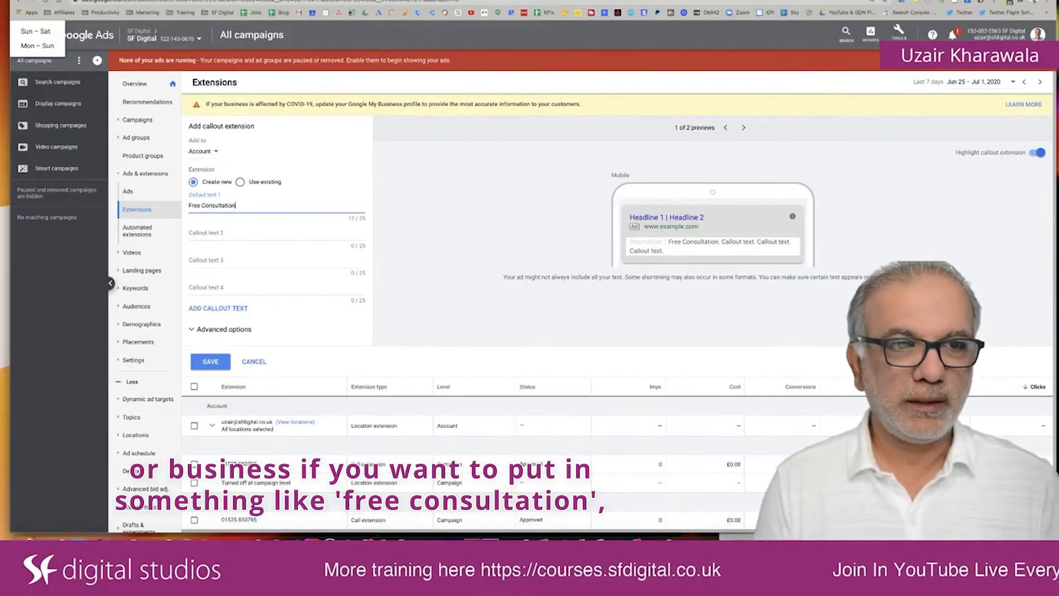
pyautogui.press('Tab')
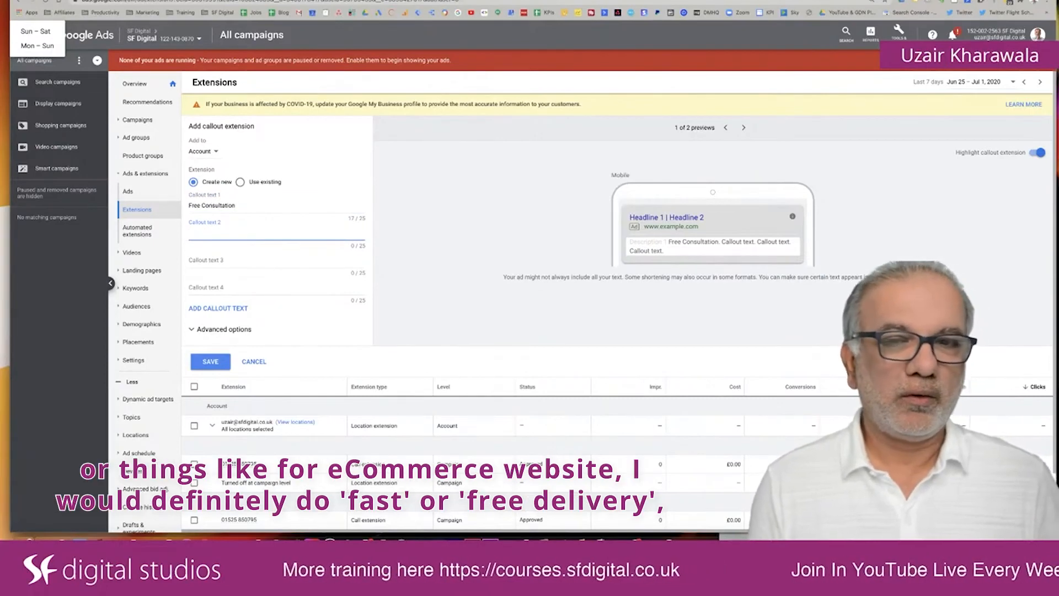
pyautogui.write('Fr')
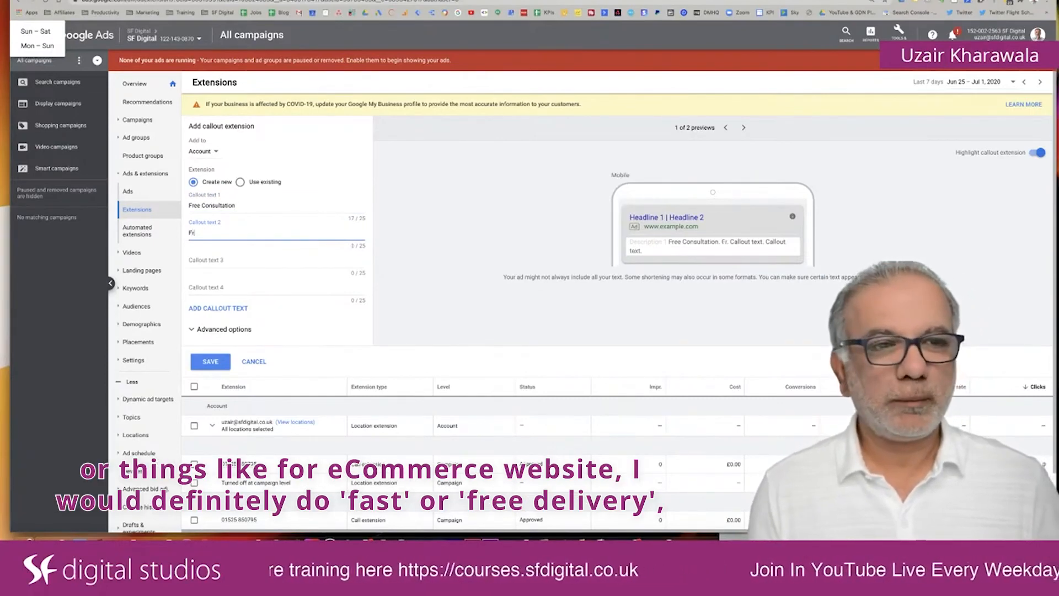
pyautogui.write('ee Delivery')
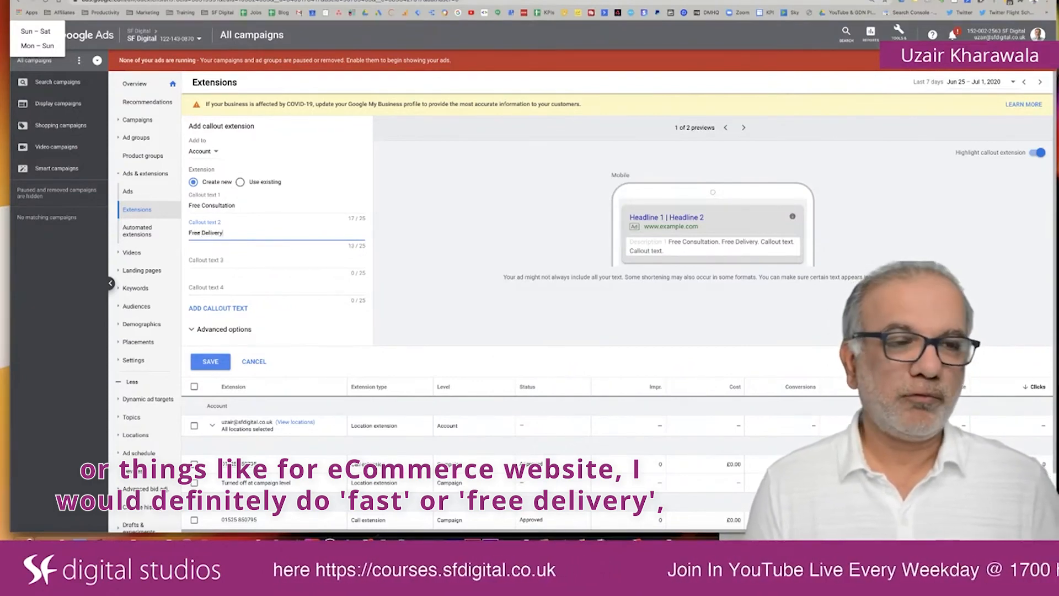
pyautogui.press('Tab')
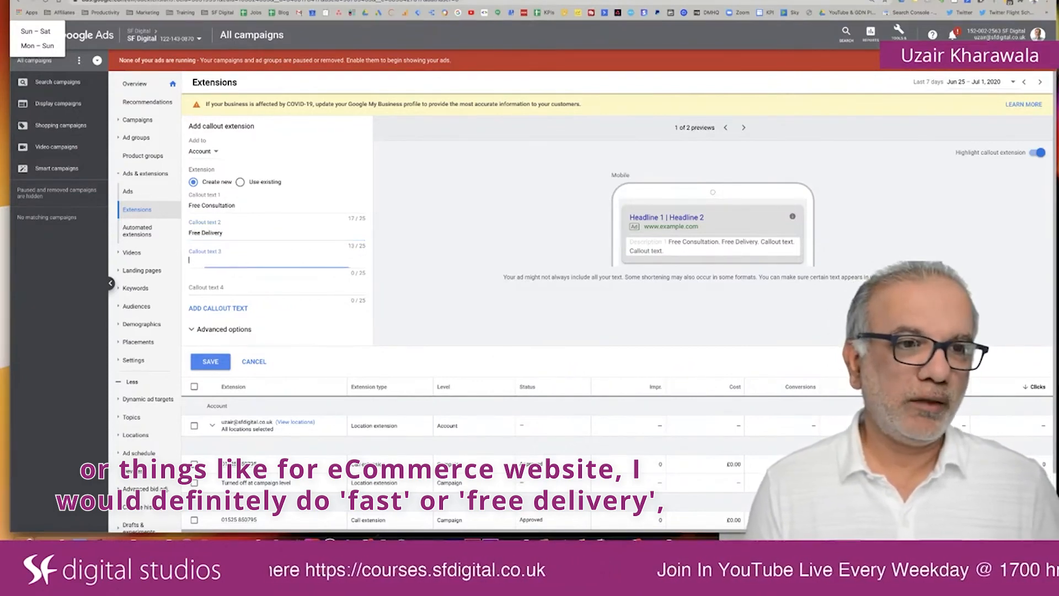
# Extend callout text 2 with "& Fast" so that it reads "Free & Fast Delivery"
pyautogui.click(202, 232)
pyautogui.write('&')
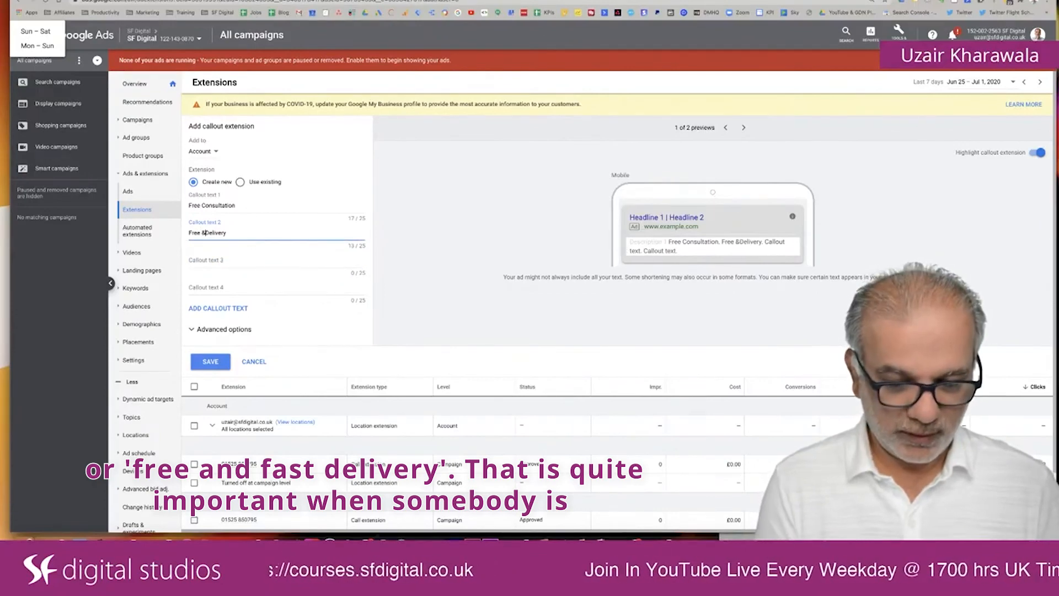
pyautogui.write(' Fast')
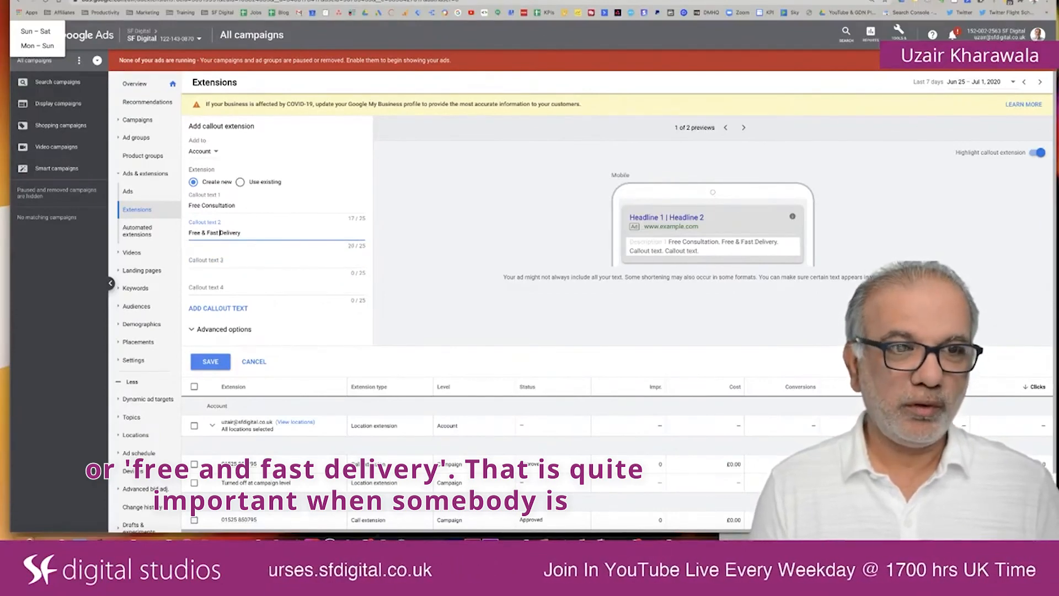